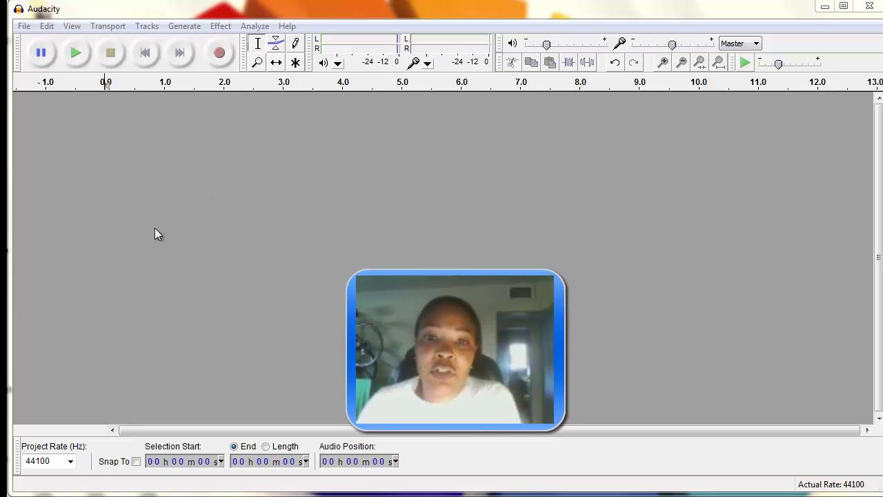
# Record a voice clip about 19 seconds long and play back its opening from the start
pyautogui.click(220, 55)
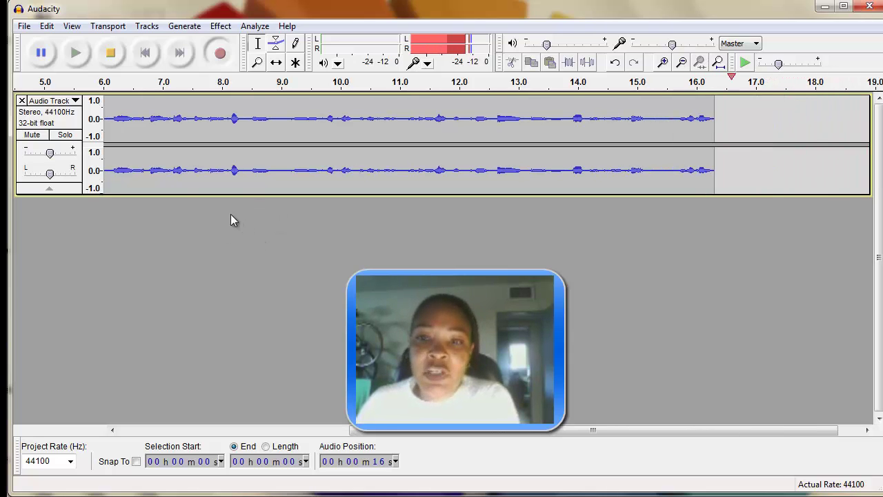
pyautogui.click(109, 53)
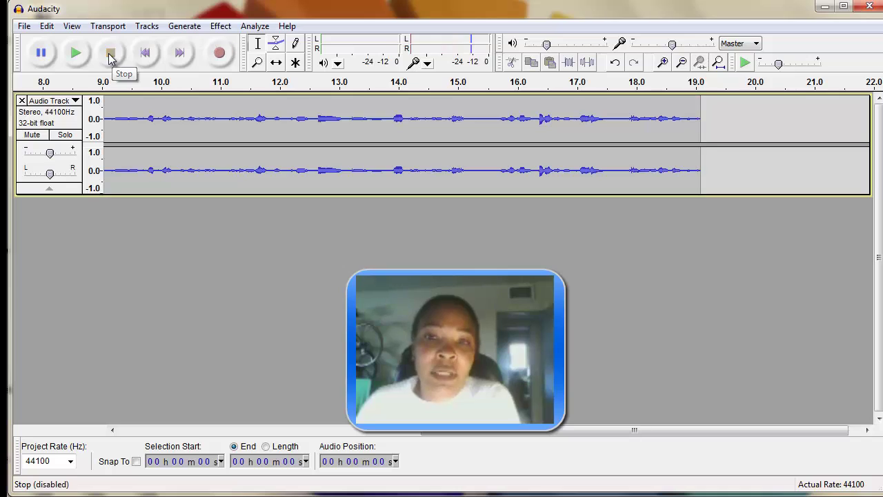
pyautogui.click(149, 58)
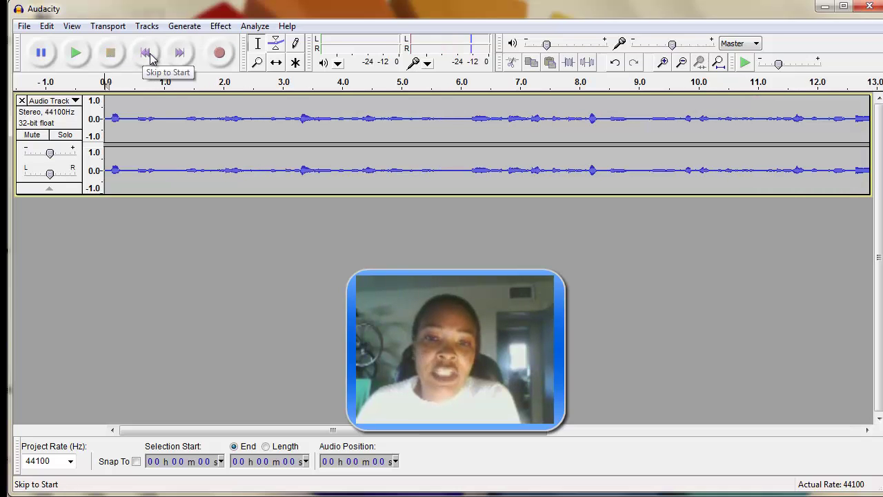
pyautogui.click(77, 55)
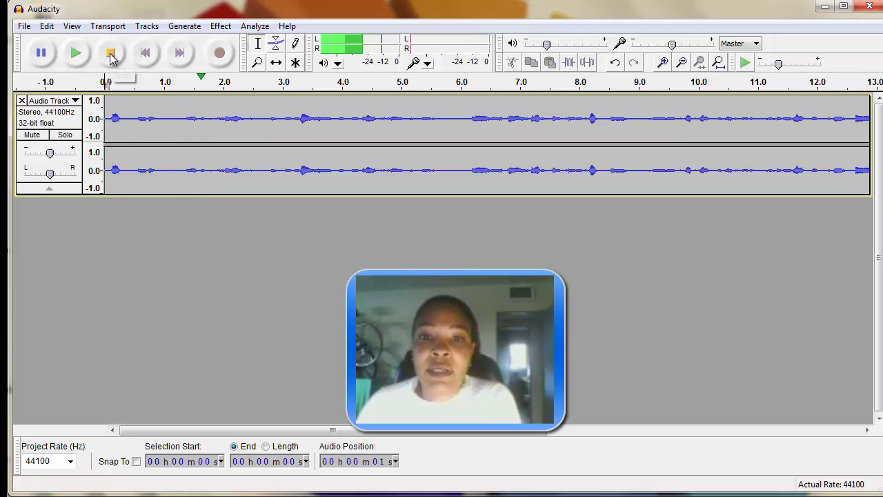
pyautogui.click(111, 53)
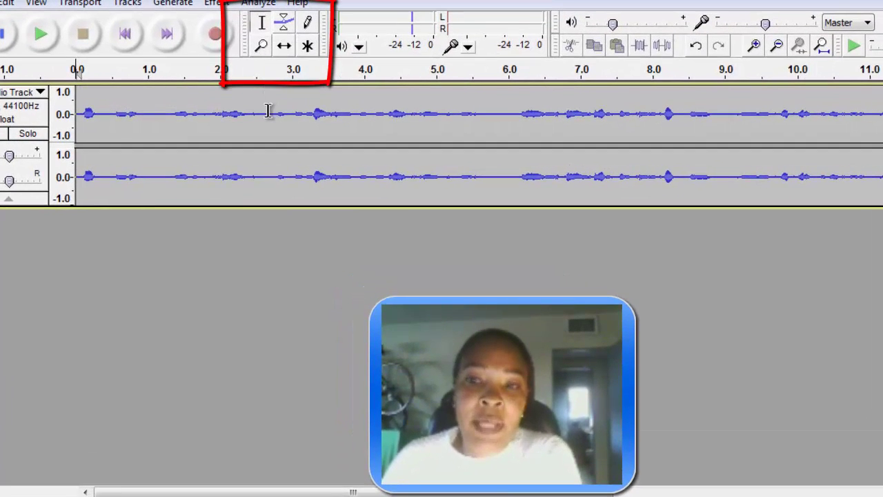
# Select the recording from about 2.7 to 3.9 seconds, listen to that stretch and cut it out
pyautogui.moveTo(269, 113); pyautogui.dragTo(357, 121)
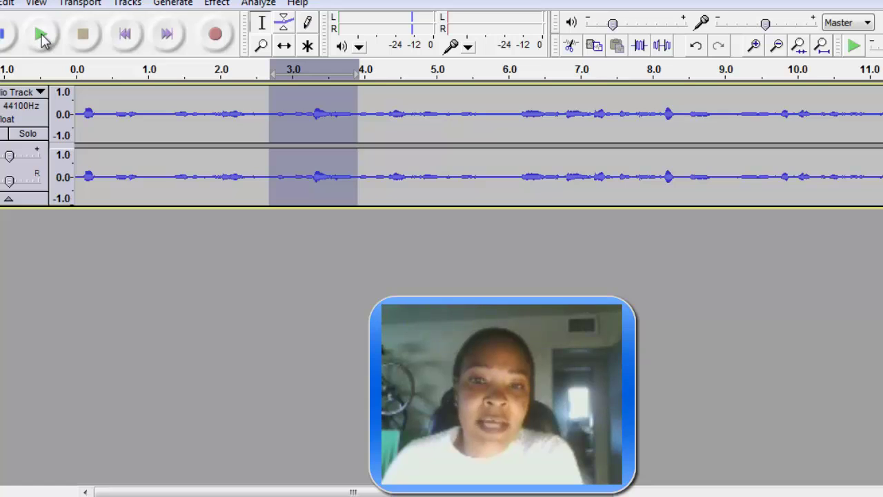
pyautogui.click(42, 35)
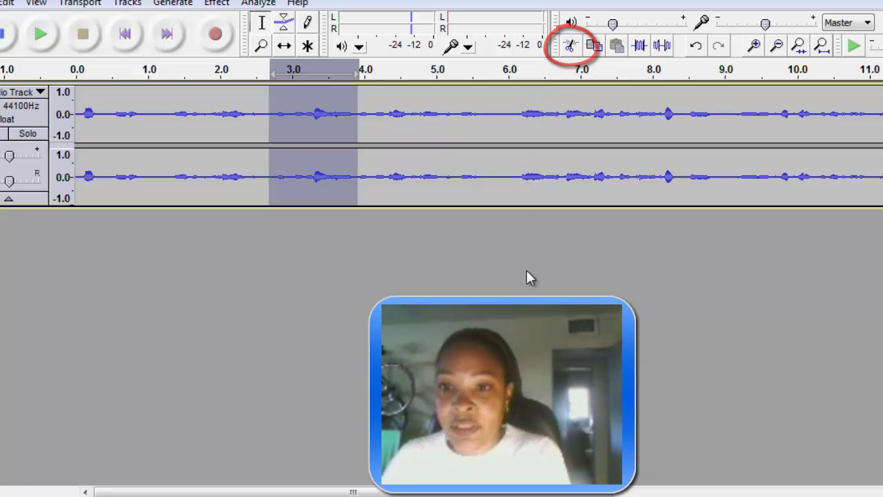
pyautogui.hotkey('ctrl', 'x')
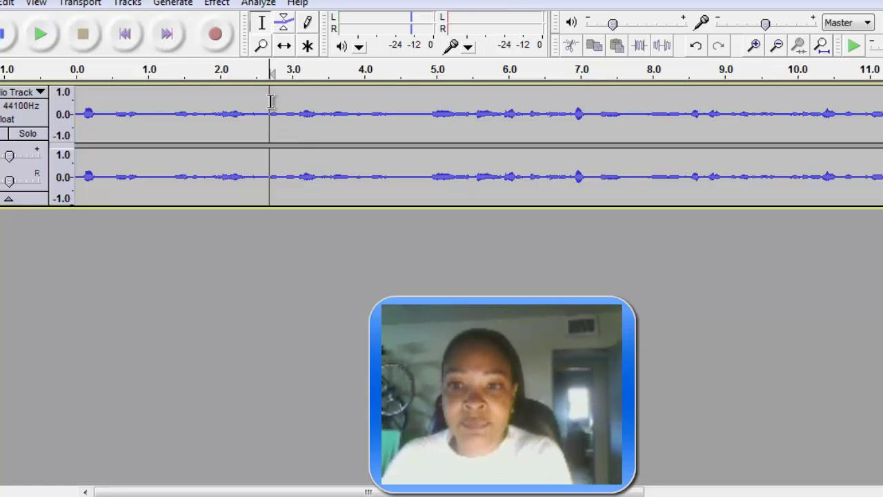
# Delete the stretch of the recording from about 4.8 to 5.5 seconds
pyautogui.click(262, 23)
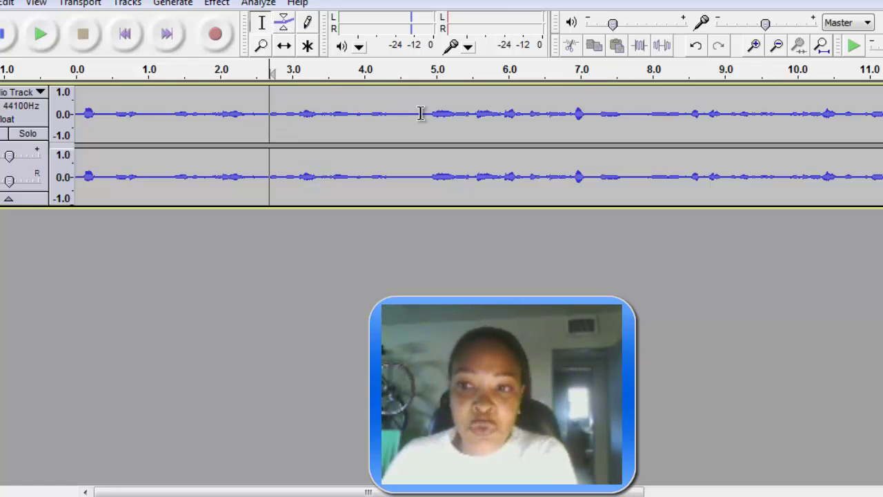
pyautogui.moveTo(418, 113); pyautogui.dragTo(473, 129)
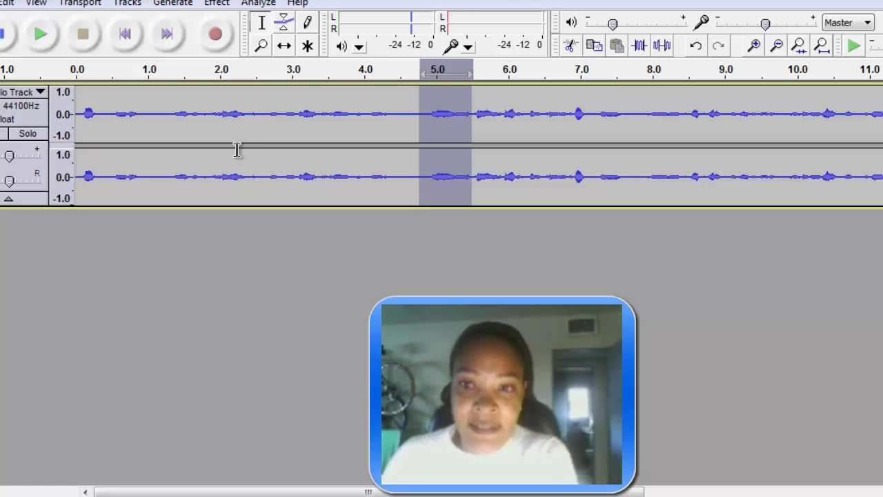
pyautogui.press('Delete')
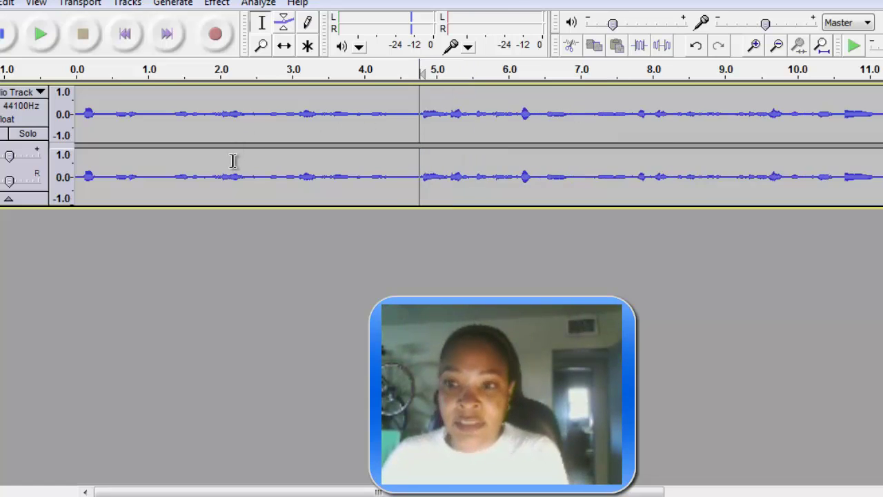
# Cut the stretch of the recording from about 7.1 to 7.7 seconds, and undo that cut
pyautogui.moveTo(590, 114); pyautogui.dragTo(630, 118)
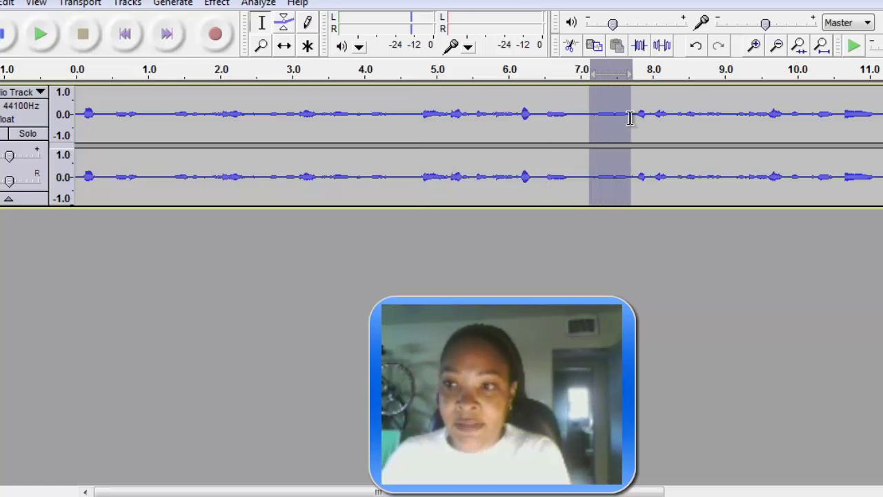
pyautogui.click(571, 46)
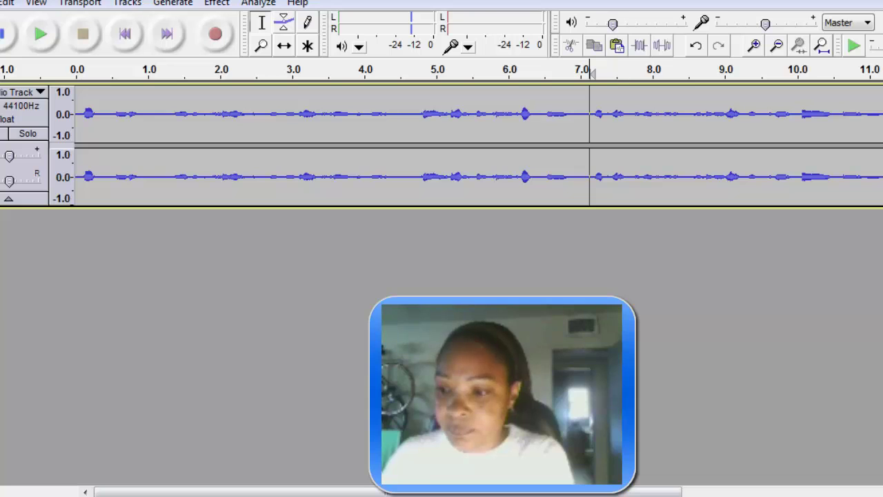
pyautogui.hotkey('ctrl', 'z')
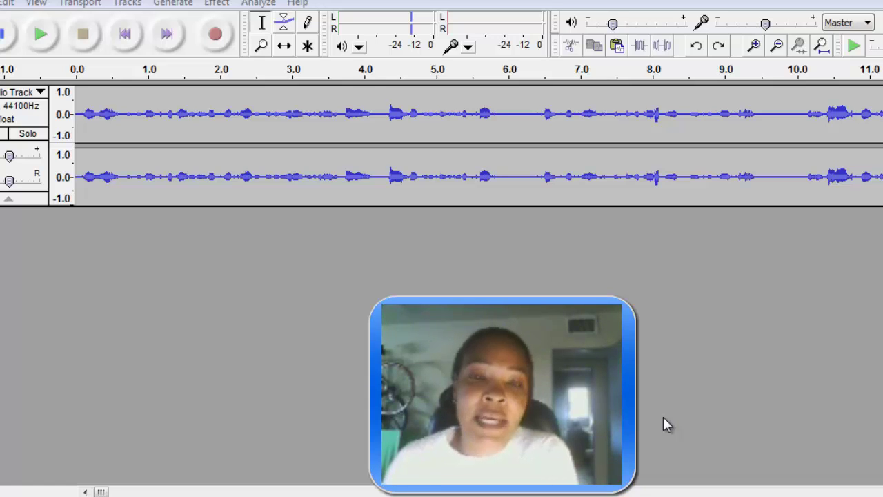
# Play the voice recording from the start for about 11 seconds and stop playback
pyautogui.click(40, 35)
pyautogui.click(38, 38)
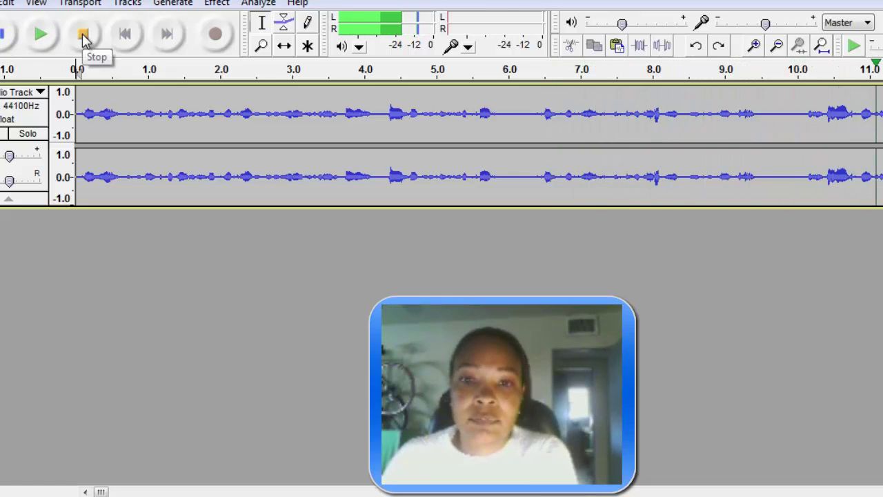
pyautogui.click(83, 36)
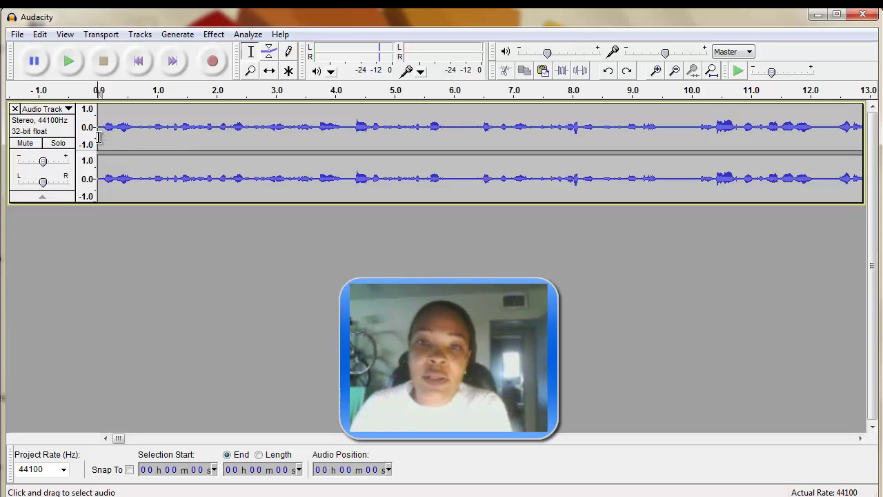
# Import the audio file GetTheGrooveOn_Full from the Copyright Free folder as a music track
pyautogui.click(17, 35)
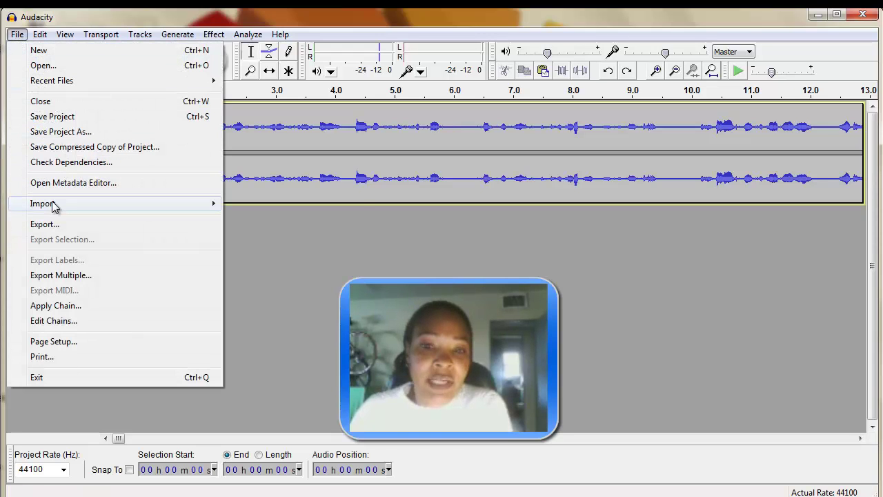
pyautogui.moveTo(53, 206)
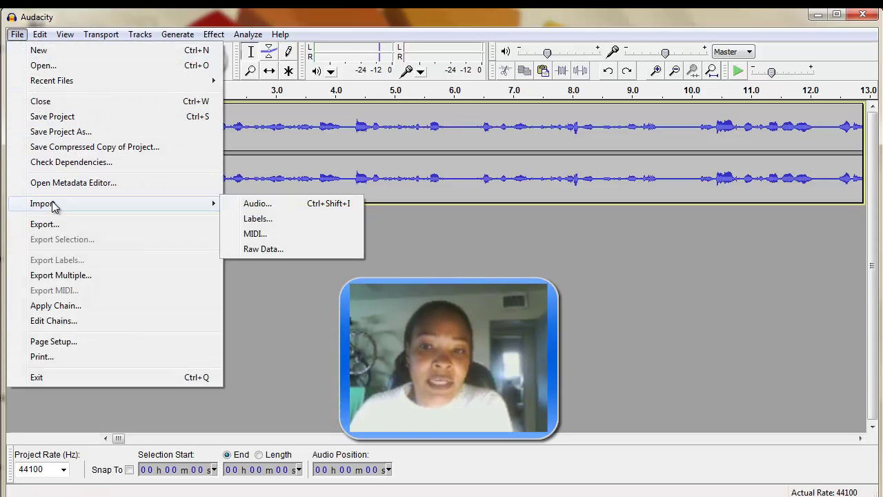
pyautogui.click(267, 204)
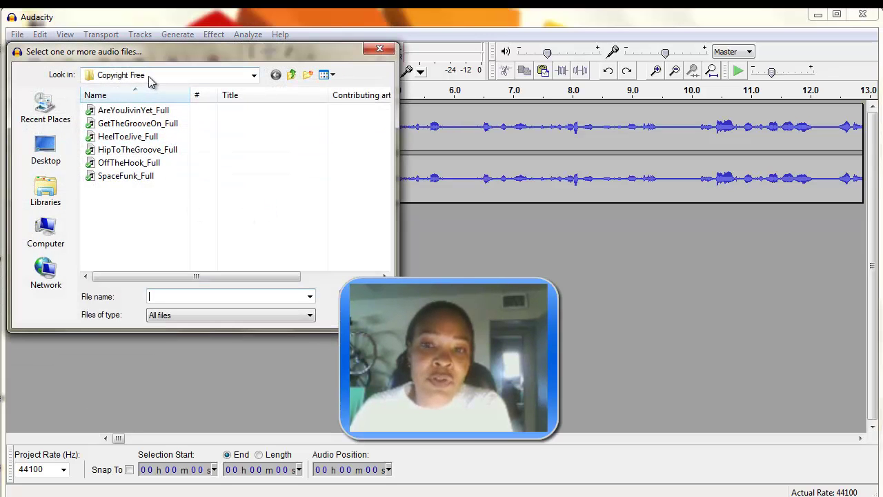
pyautogui.click(138, 125)
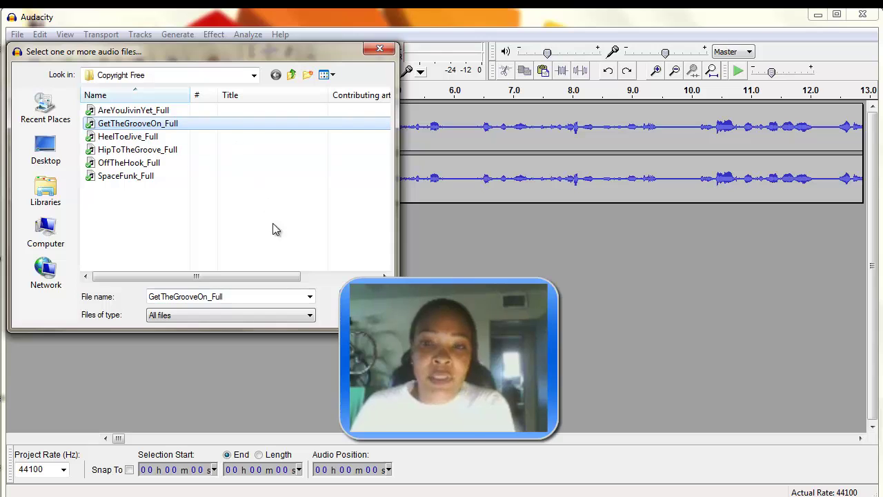
pyautogui.click(364, 296)
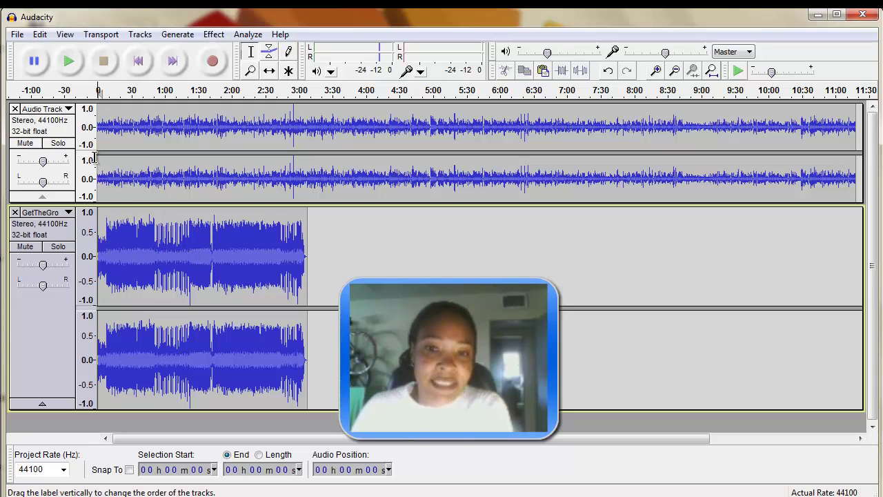
# Split the imported music track at about 18 seconds
pyautogui.click(656, 72)
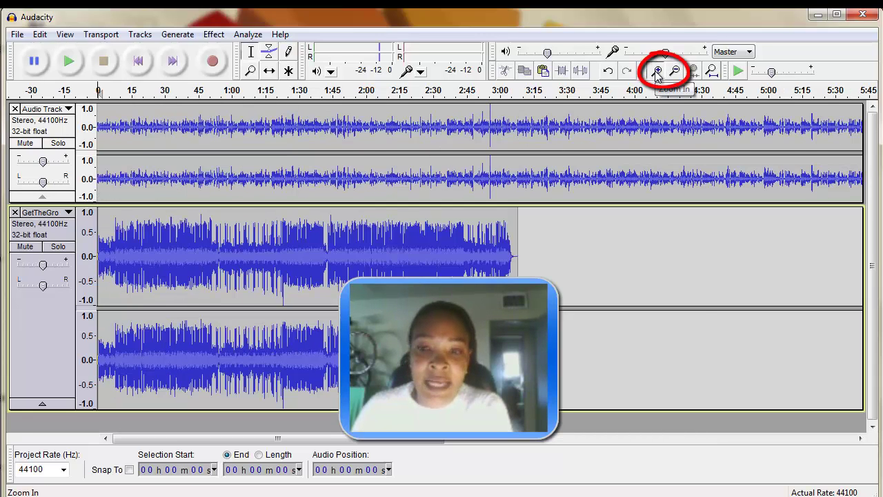
pyautogui.click(656, 72)
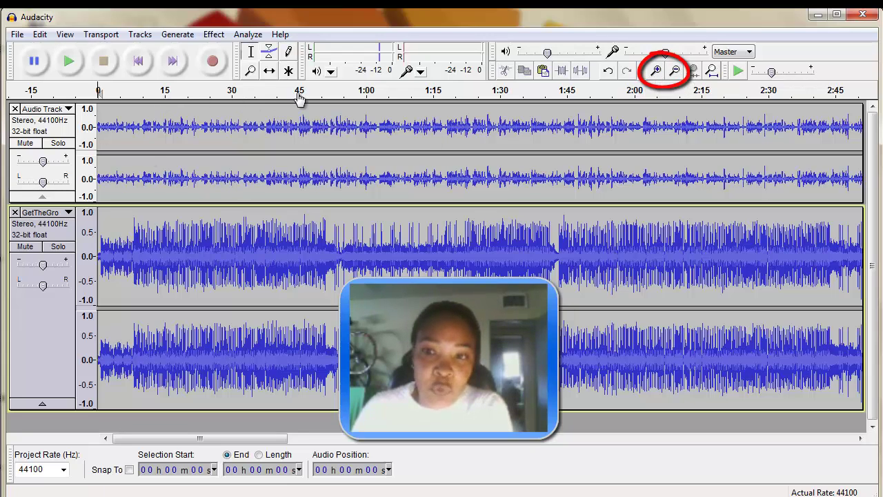
pyautogui.click(142, 125)
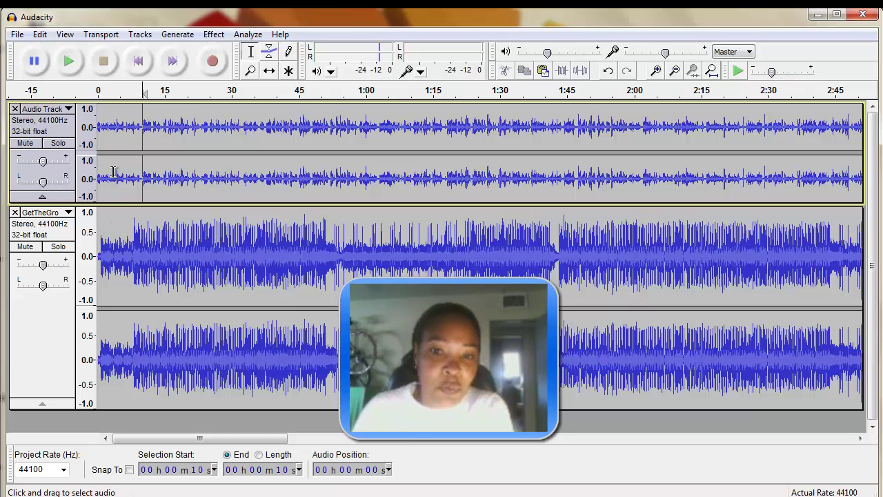
pyautogui.click(180, 257)
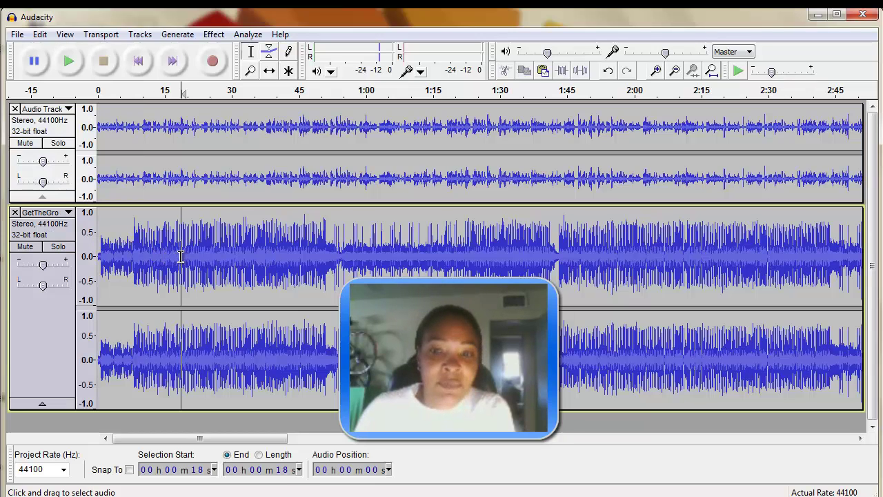
pyautogui.click(38, 34)
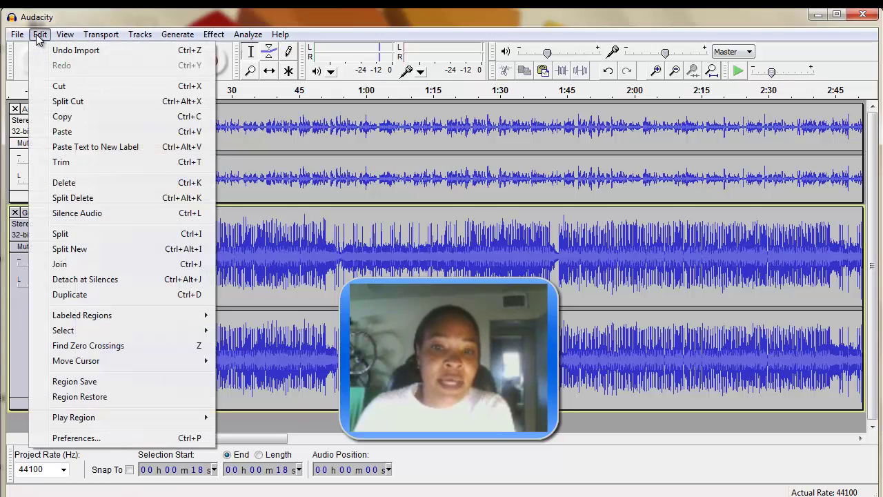
pyautogui.click(65, 234)
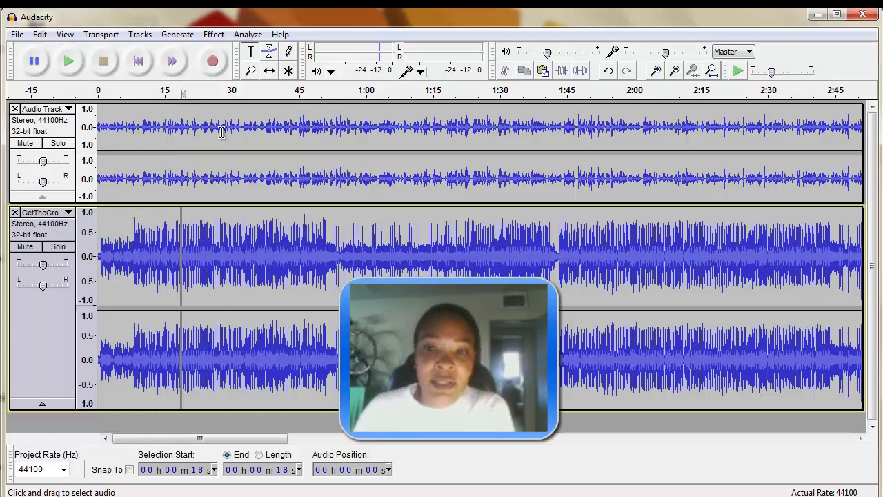
# Shift the second music clip to start at about 2:13 and the voice track to start at about 8 seconds
pyautogui.click(269, 73)
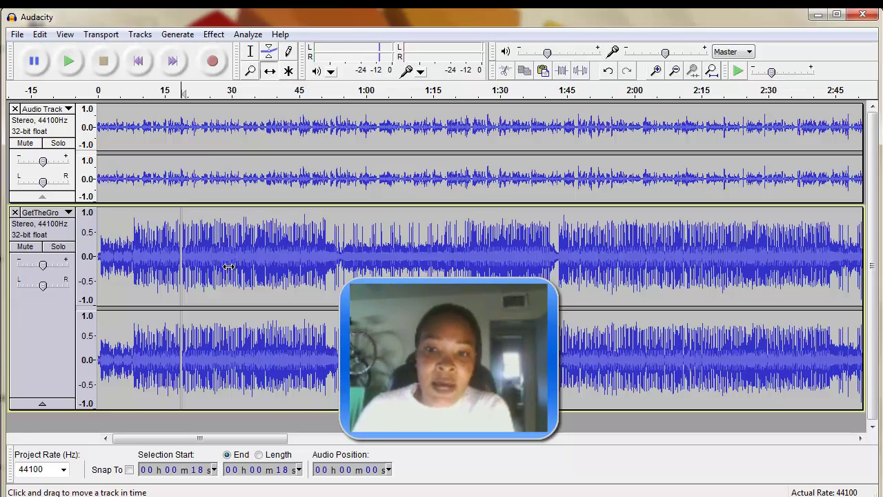
pyautogui.moveTo(226, 259); pyautogui.dragTo(764, 277)
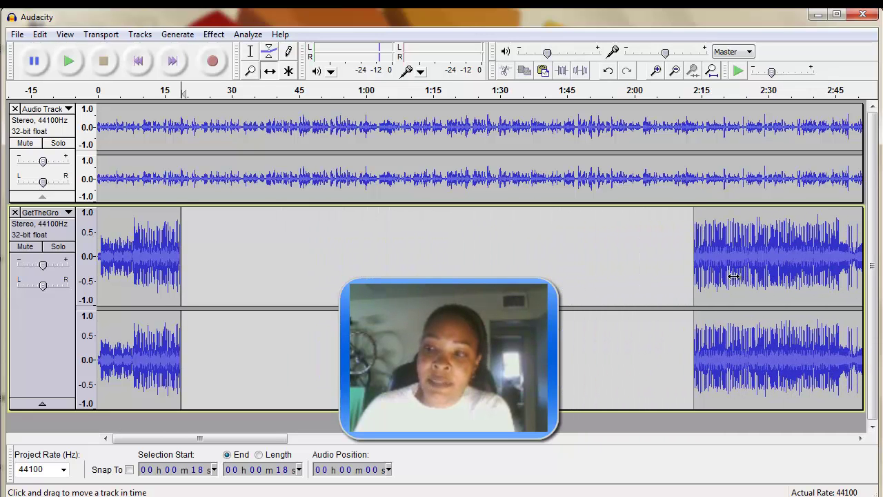
pyautogui.moveTo(117, 178); pyautogui.dragTo(147, 180)
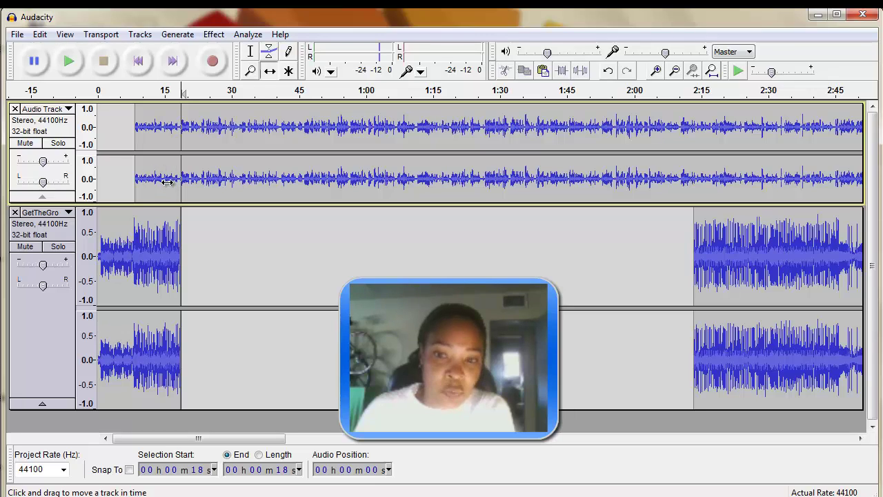
# Play the opening of the mix from the start, and lower the GetTheGrooveOn music track's gain slightly
pyautogui.click(138, 61)
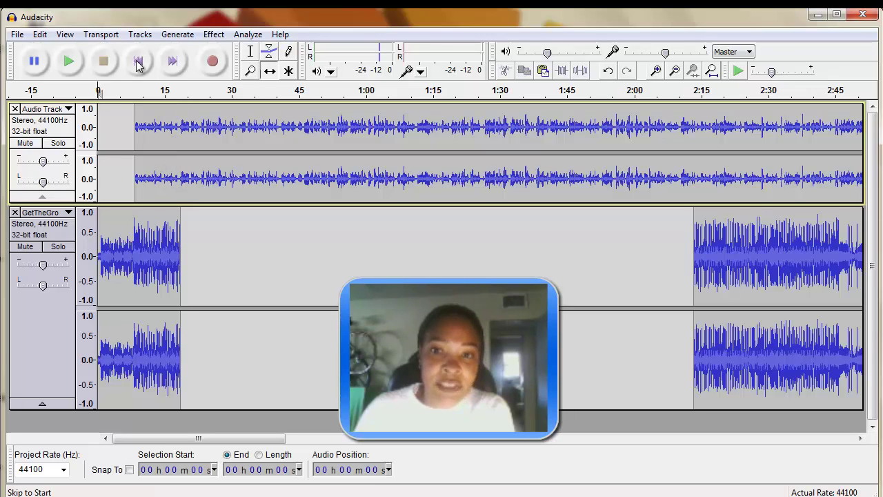
pyautogui.click(69, 62)
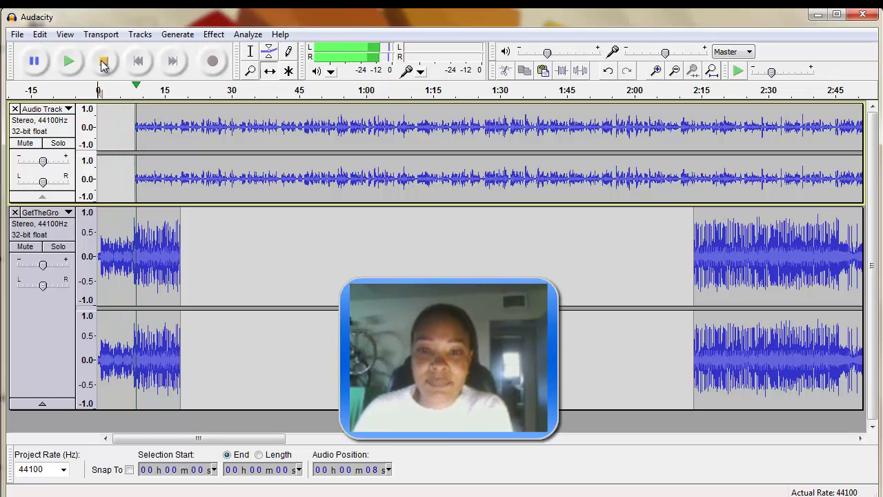
pyautogui.click(104, 62)
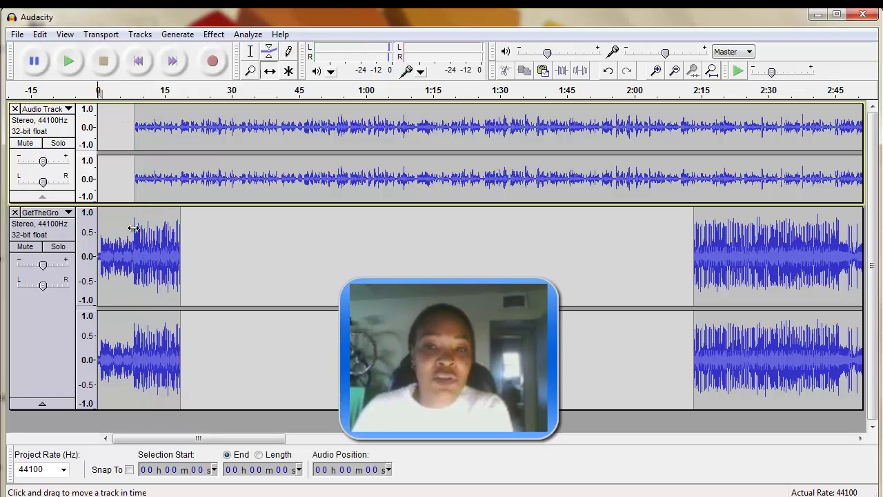
pyautogui.moveTo(44, 269)
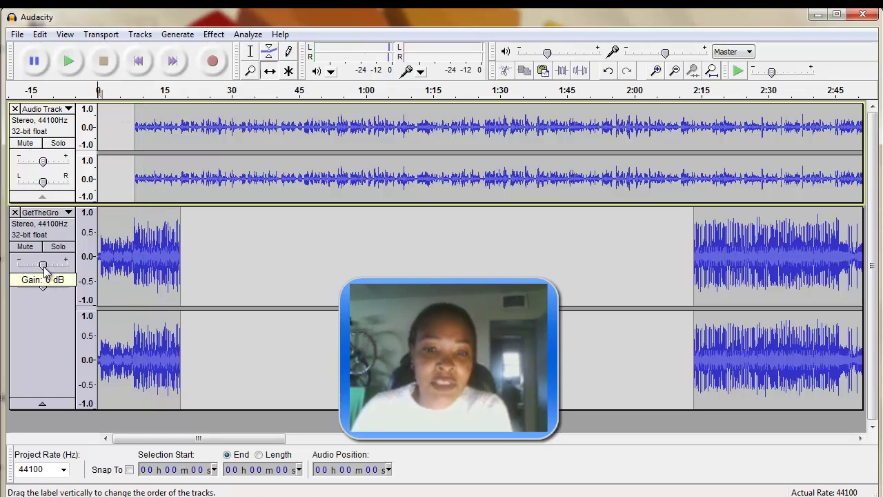
pyautogui.moveTo(44, 269); pyautogui.dragTo(39, 270)
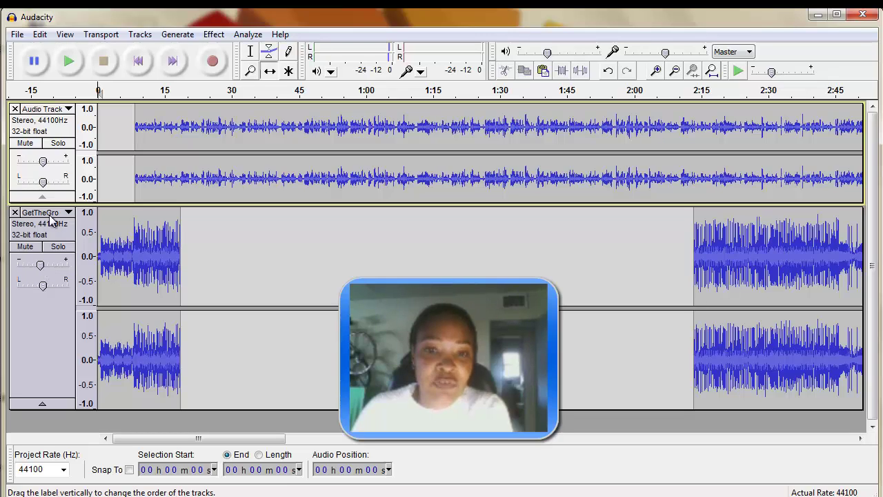
# Raise the voice track's gain slightly and shift it to start at about 8 seconds, where the intro music gets louder
pyautogui.moveTo(44, 163); pyautogui.dragTo(46, 165)
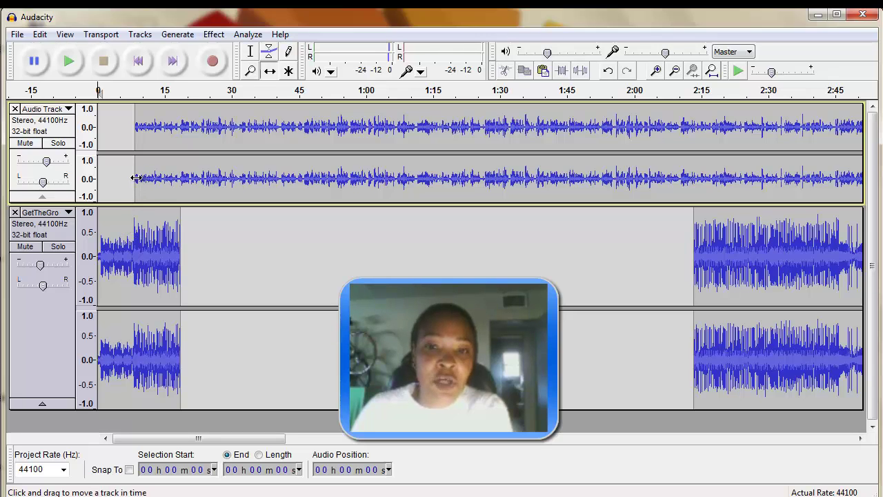
pyautogui.click(656, 71)
pyautogui.click(656, 71)
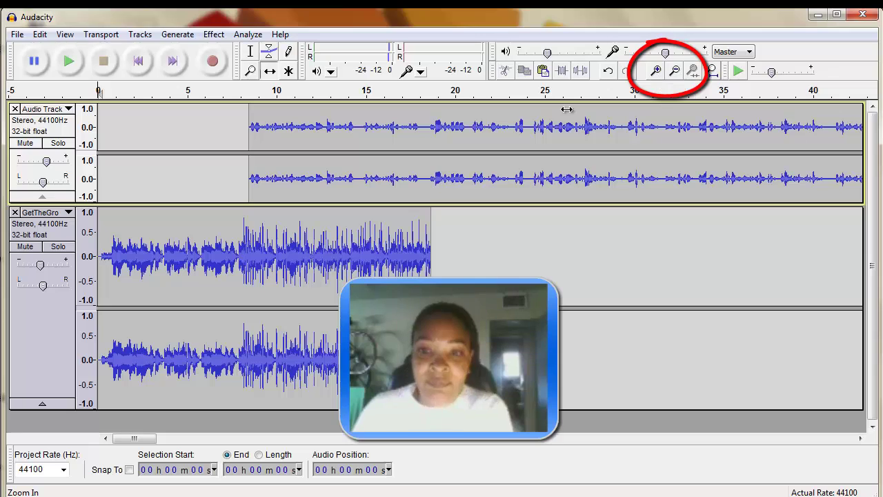
pyautogui.moveTo(301, 183); pyautogui.dragTo(292, 183)
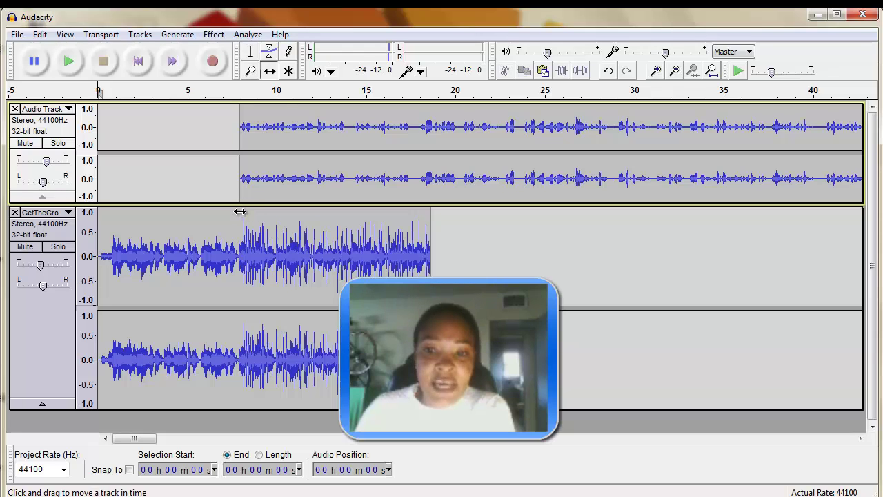
# Fade out the intro music clip with the Envelope tool, from the start of the voice at about 8 seconds to the clip's end
pyautogui.click(269, 52)
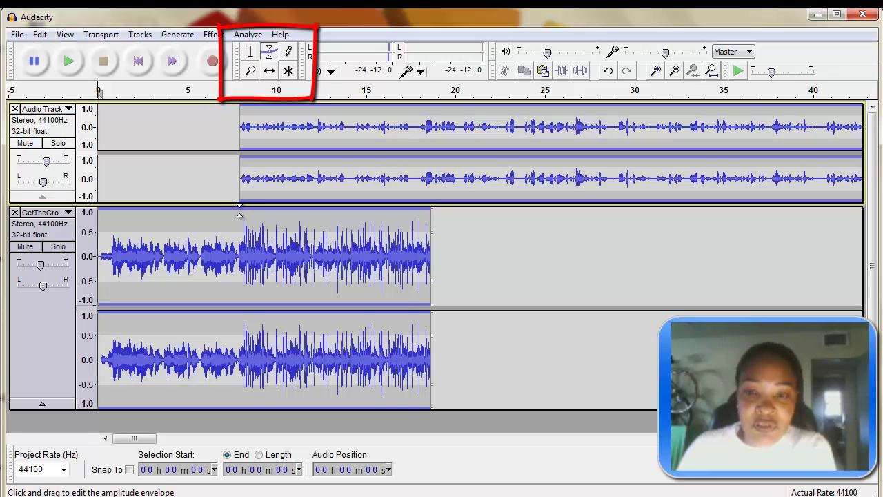
pyautogui.click(239, 215)
pyautogui.moveTo(241, 216); pyautogui.dragTo(407, 220)
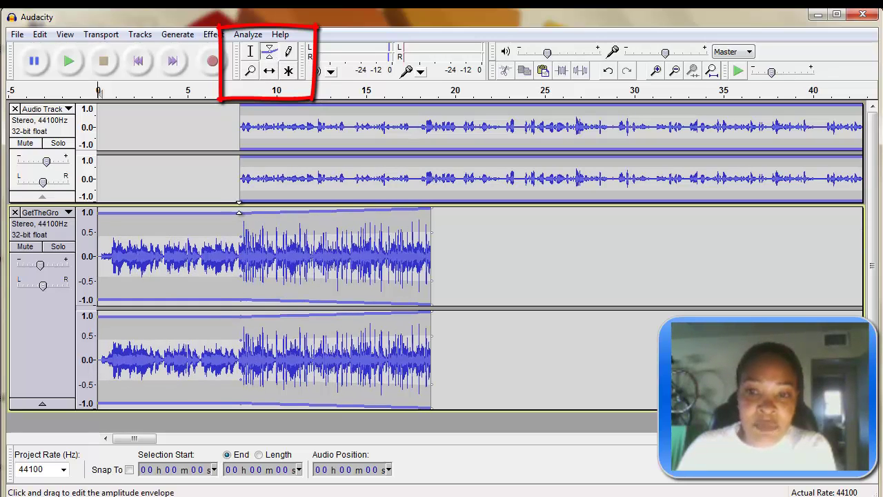
pyautogui.click(239, 202)
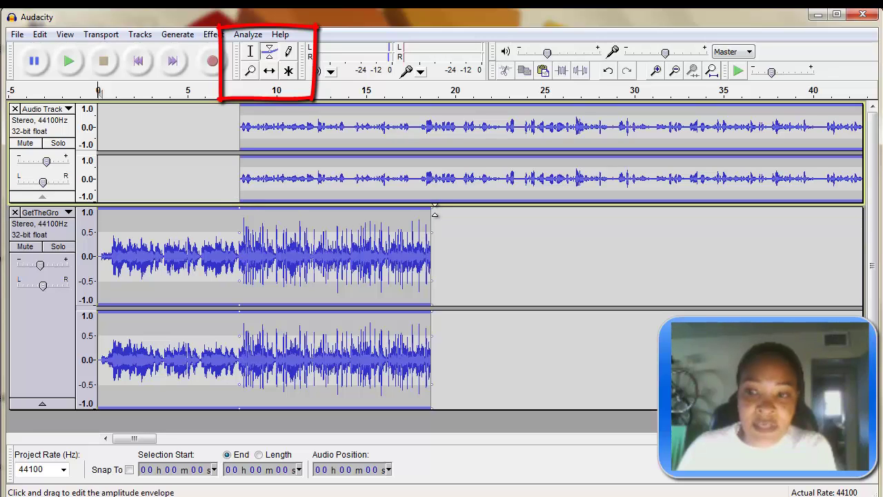
pyautogui.moveTo(430, 214); pyautogui.dragTo(428, 257)
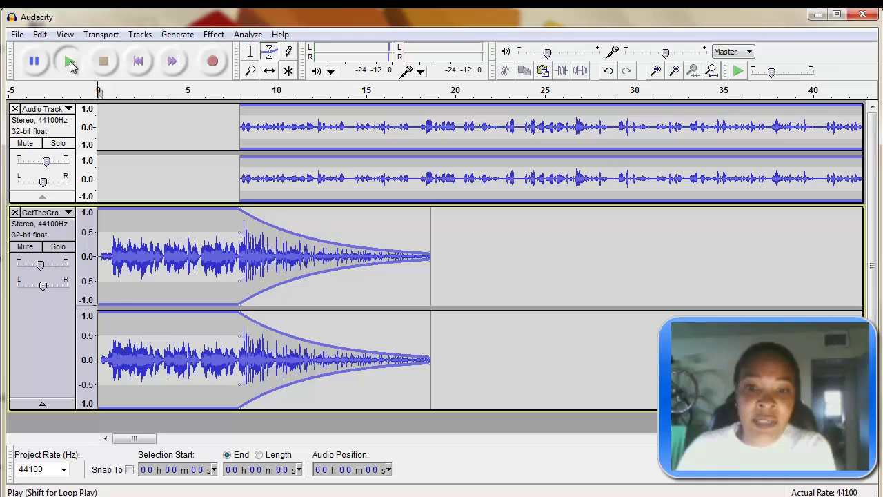
# Play the mix from the start to hear the intro music fade under the voice, and stop playback at about 11 seconds
pyautogui.click(69, 61)
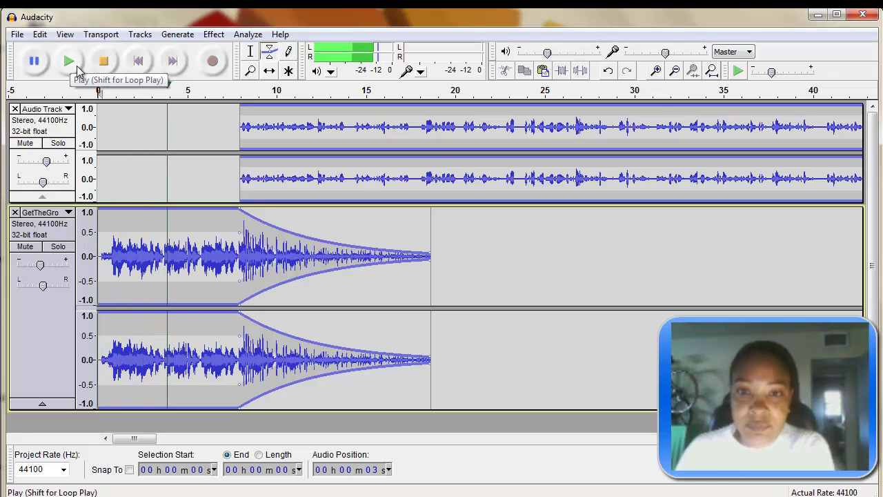
pyautogui.click(104, 62)
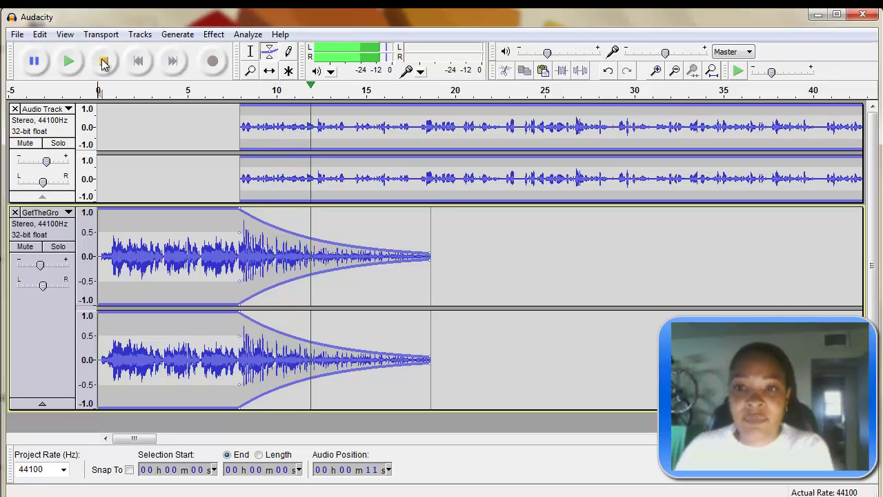
pyautogui.click(103, 62)
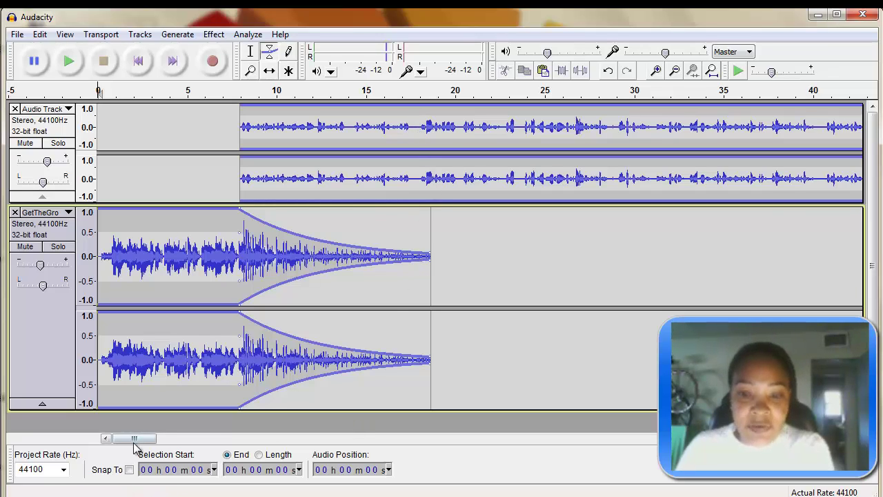
# Shift the second music clip to start at about 8:47, so that it ends just past the end of the voice track
pyautogui.moveTo(132, 439); pyautogui.dragTo(286, 439)
pyautogui.moveTo(353, 454); pyautogui.dragTo(373, 439)
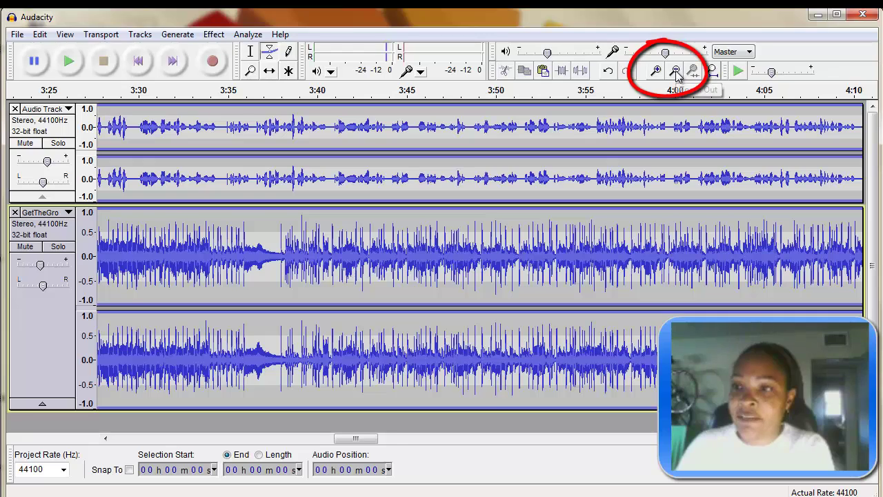
pyautogui.click(675, 72)
pyautogui.click(675, 72)
pyautogui.click(676, 72)
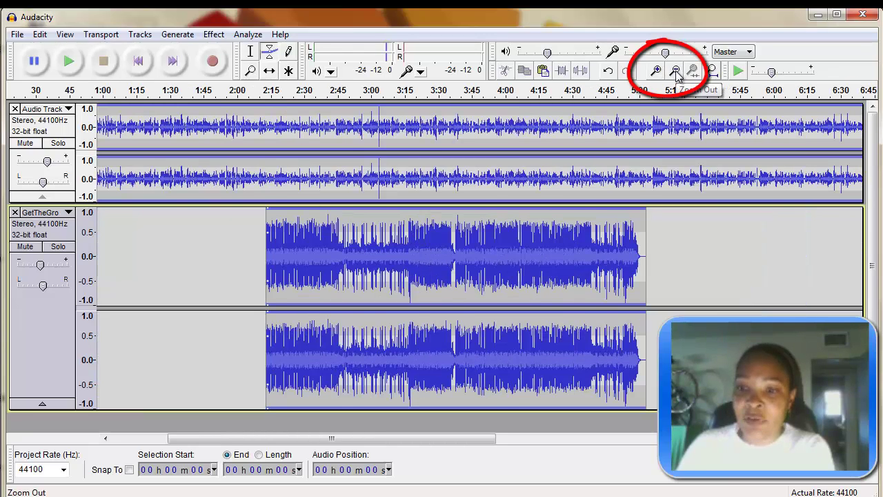
pyautogui.click(676, 72)
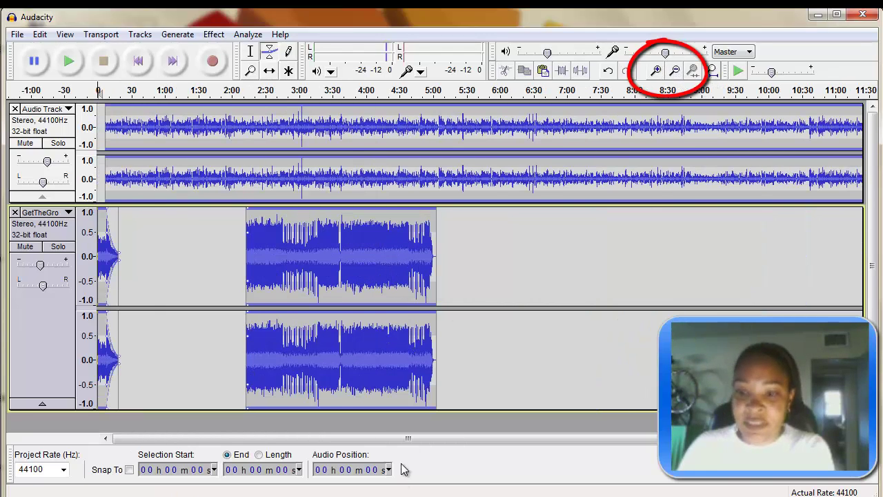
pyautogui.moveTo(414, 437); pyautogui.dragTo(507, 439)
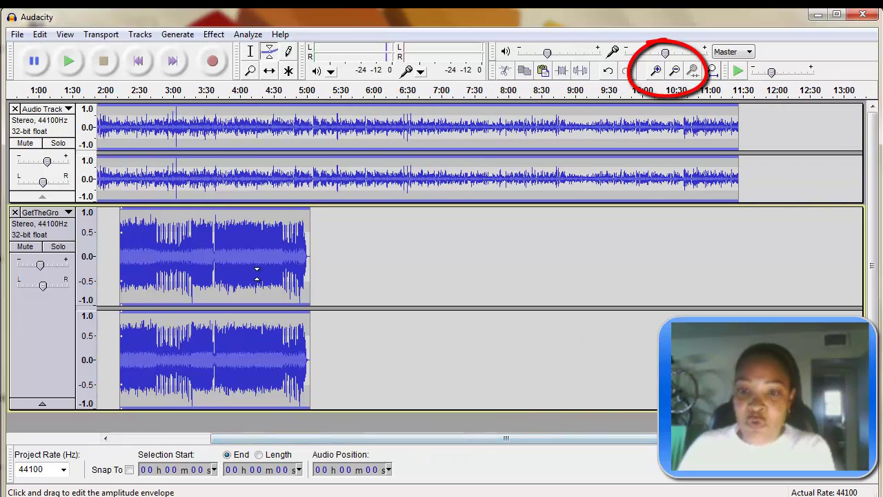
pyautogui.click(270, 71)
pyautogui.moveTo(227, 263); pyautogui.dragTo(663, 284)
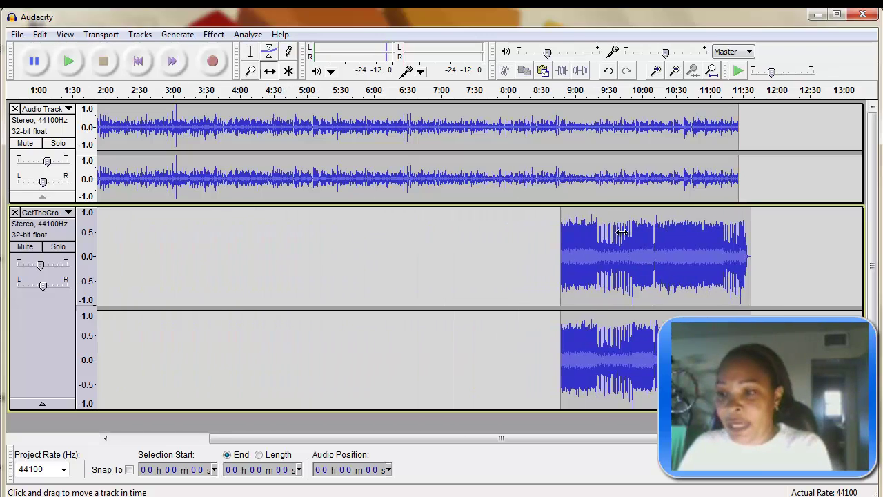
# Delete the part of the second music clip from 8:47 to 10:55
pyautogui.click(251, 55)
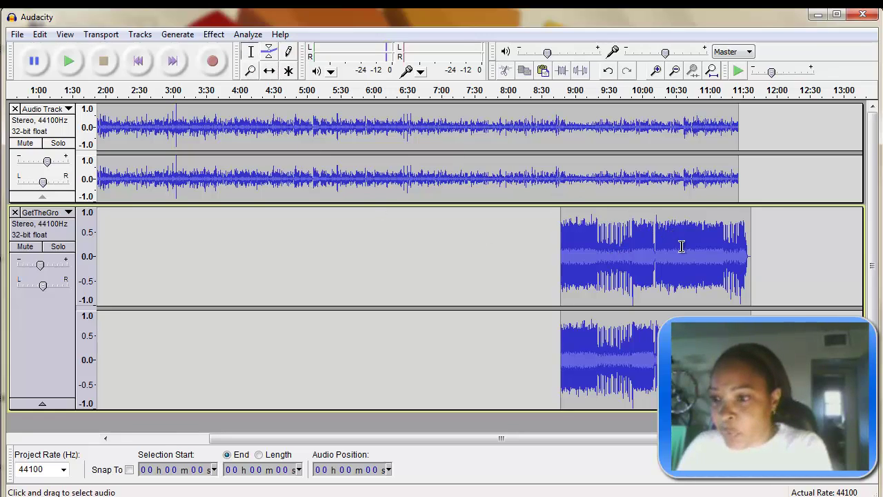
pyautogui.click(705, 254)
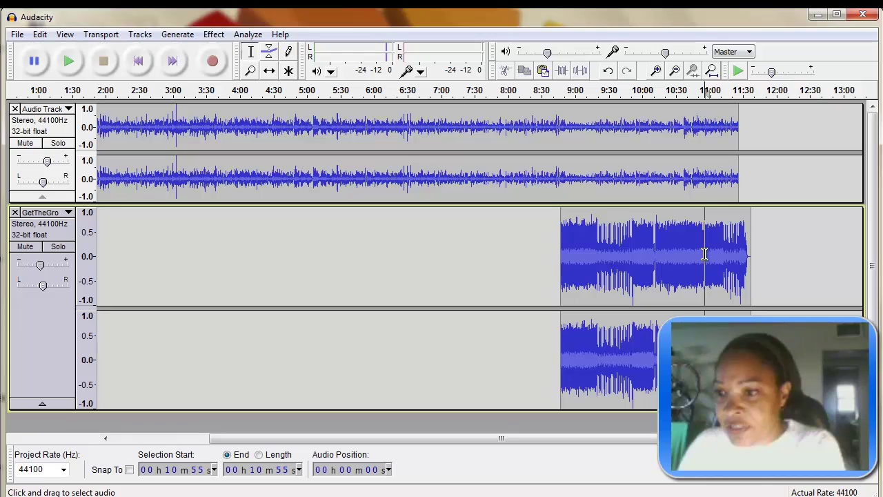
pyautogui.moveTo(704, 254); pyautogui.dragTo(562, 249)
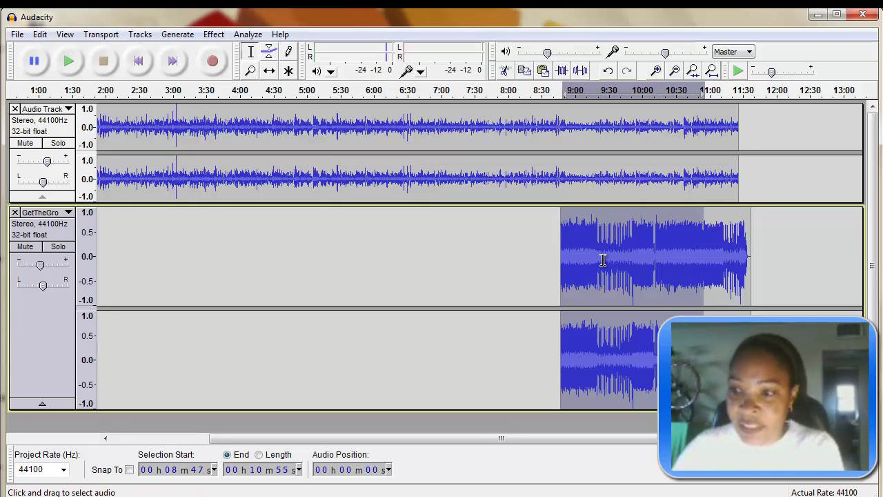
pyautogui.press('Delete')
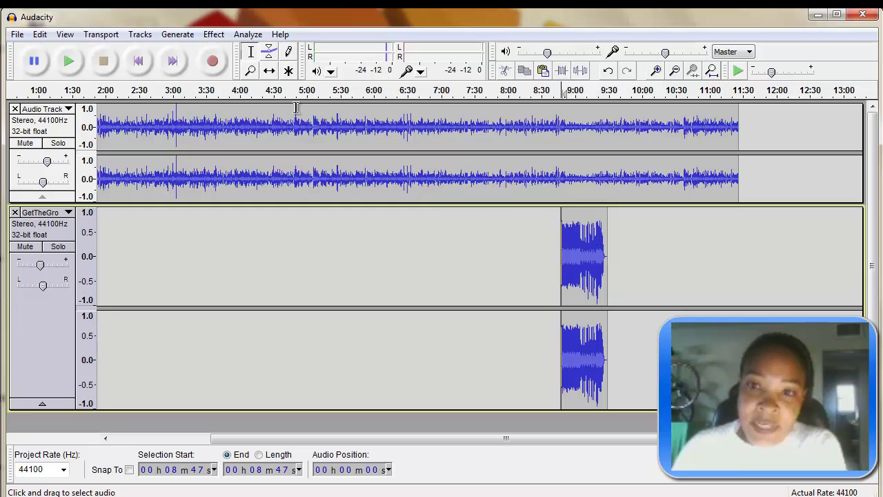
# Shift the remaining outro music to start at about 10:50, with its ending just past the end of the voice track
pyautogui.click(269, 70)
pyautogui.moveTo(580, 268); pyautogui.dragTo(722, 268)
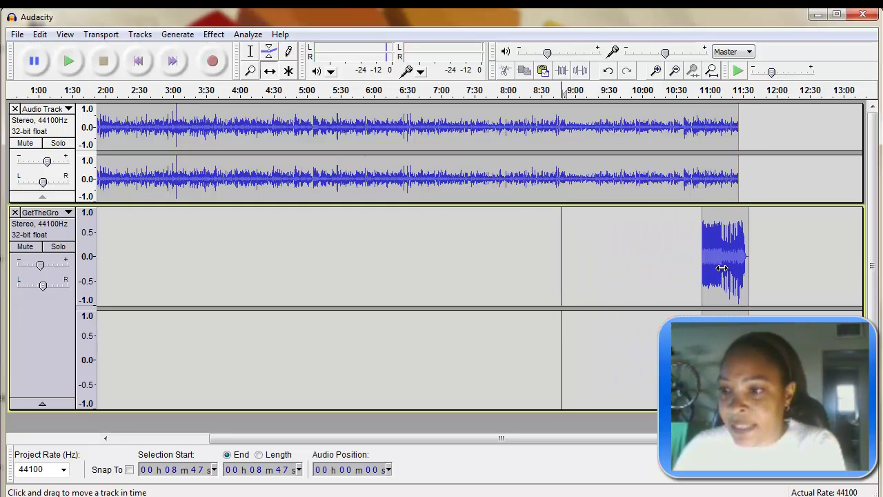
pyautogui.click(656, 71)
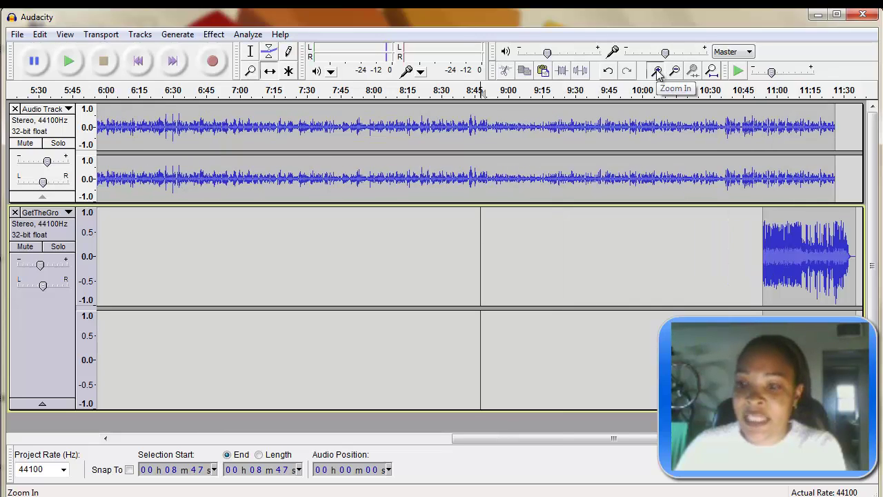
pyautogui.click(656, 71)
pyautogui.click(656, 71)
pyautogui.click(656, 71)
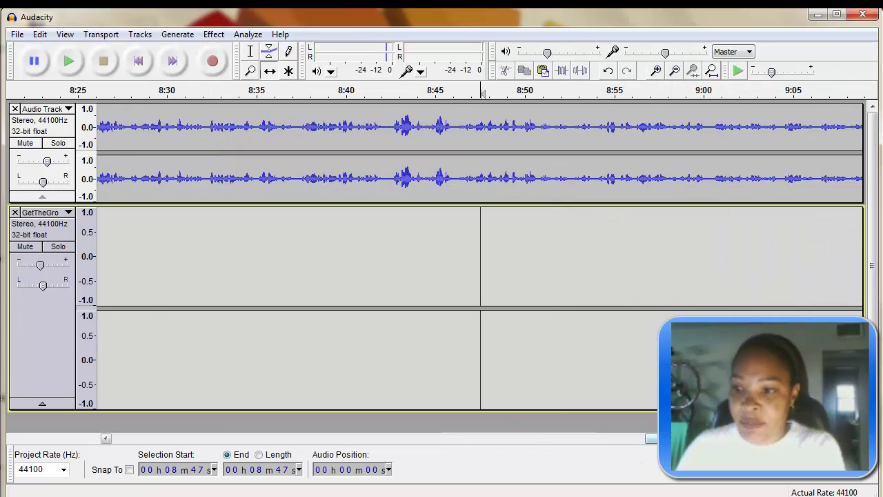
pyautogui.moveTo(649, 439); pyautogui.dragTo(793, 438)
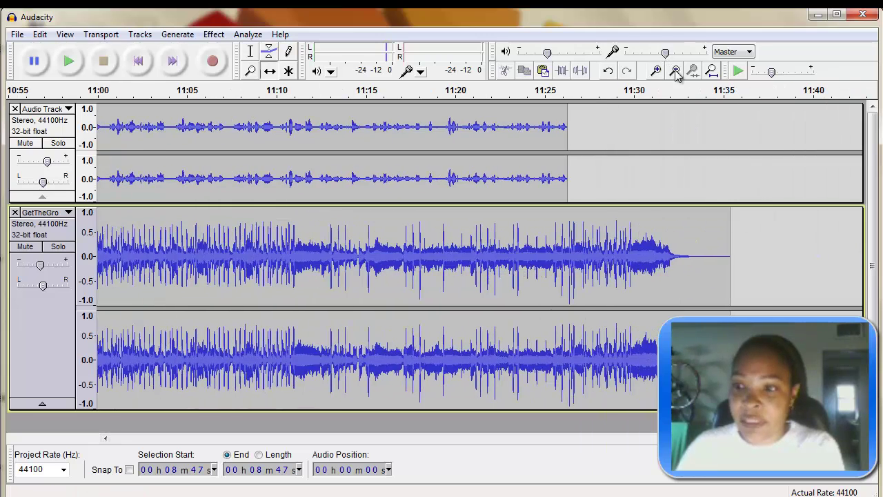
pyautogui.click(676, 72)
pyautogui.moveTo(549, 245); pyautogui.dragTo(517, 241)
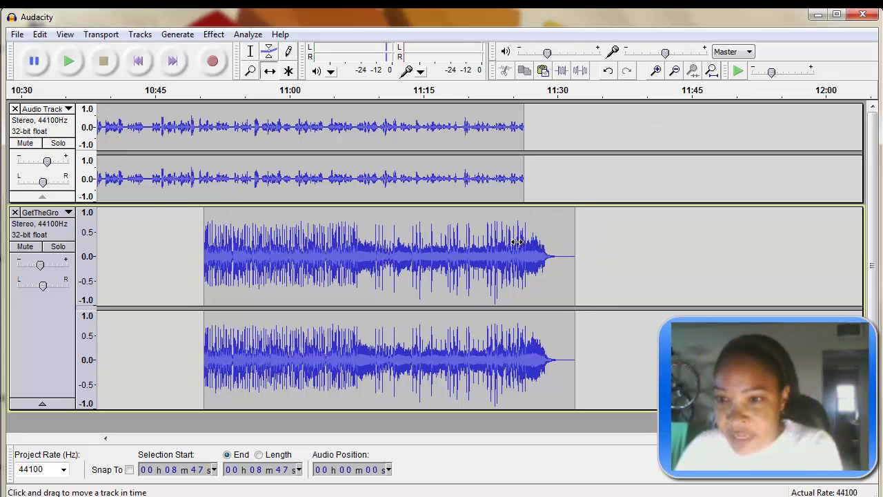
# Delete the outro music from 10:50 to 11:07, and shift the remaining clip to start at about 11:07
pyautogui.click(251, 55)
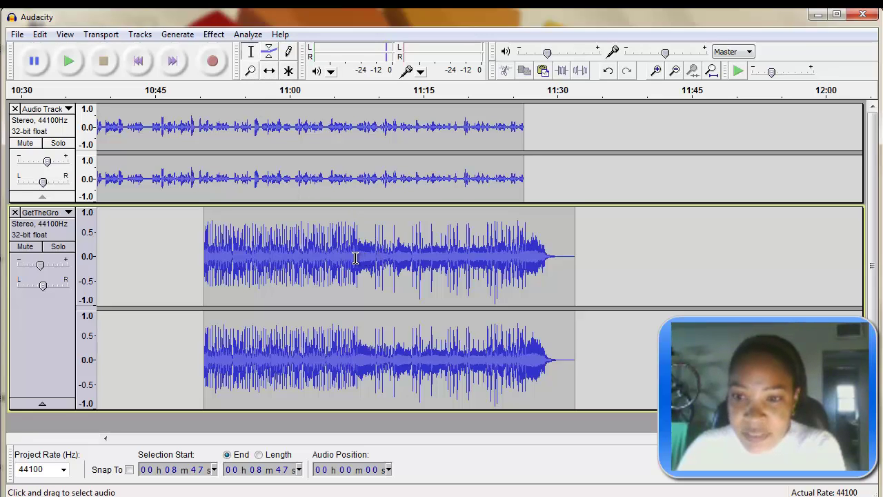
pyautogui.moveTo(355, 257); pyautogui.dragTo(202, 250)
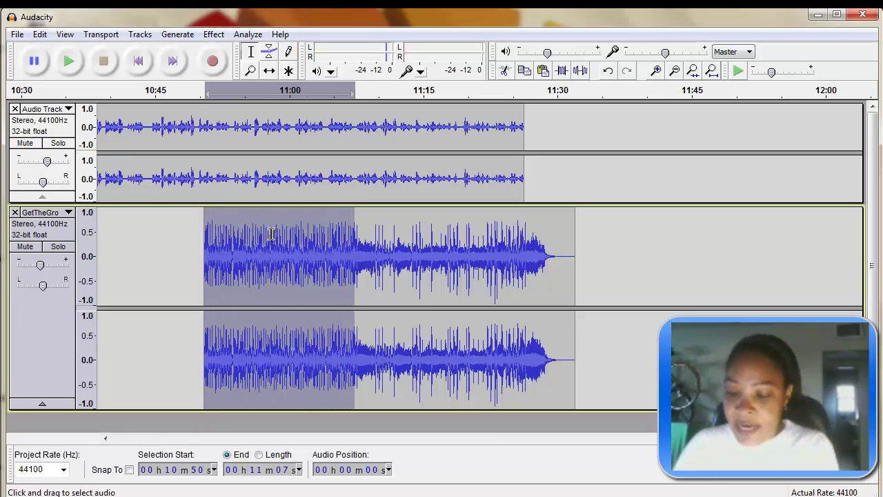
pyautogui.press('Delete')
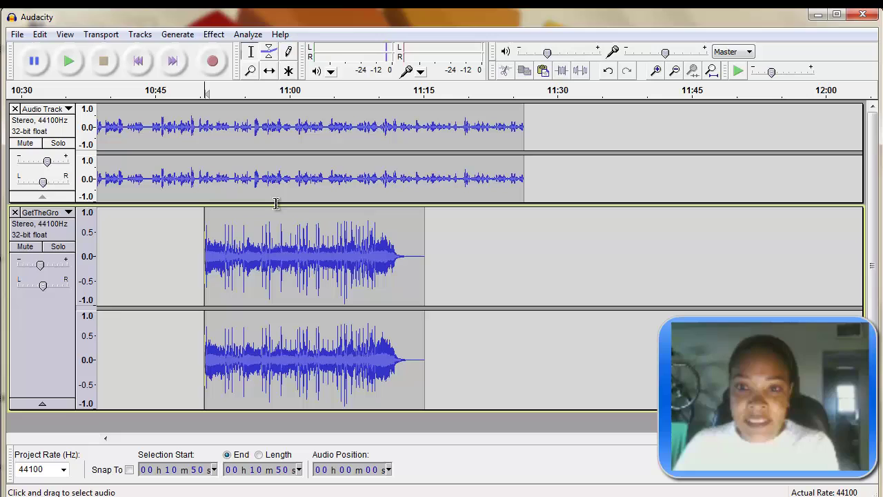
pyautogui.click(269, 72)
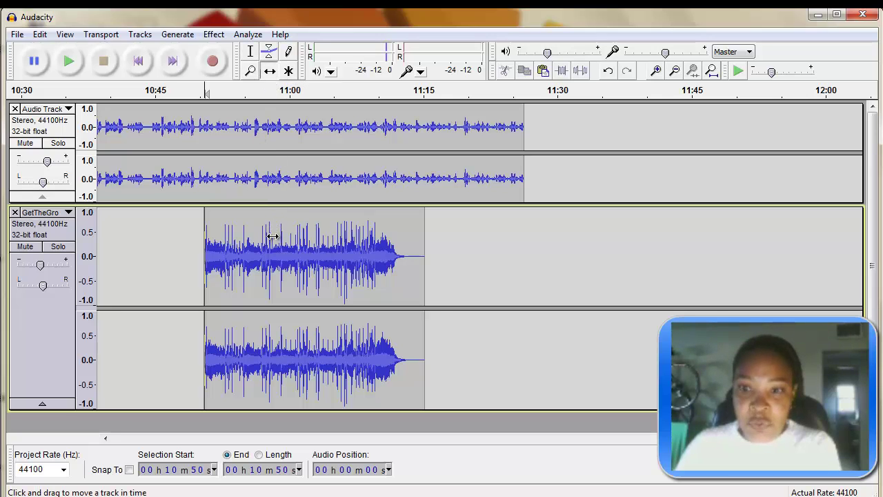
pyautogui.moveTo(283, 255); pyautogui.dragTo(421, 260)
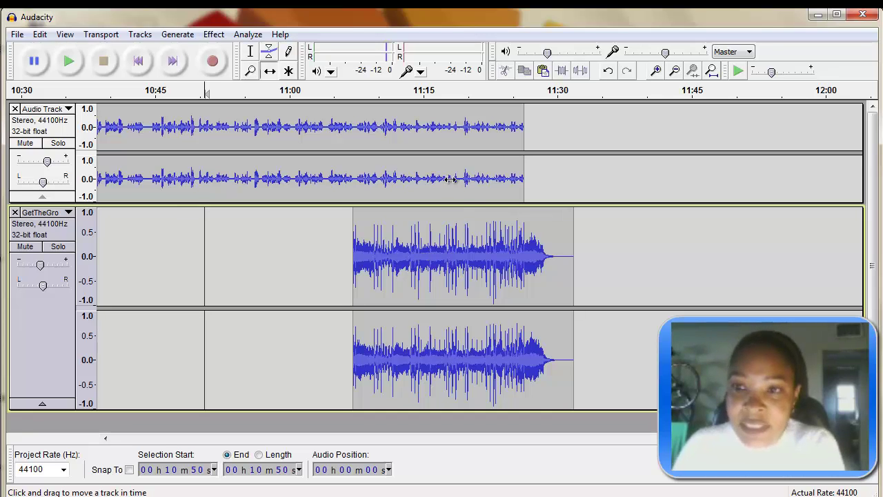
# Fade in the outro music with the Envelope tool, from the clip's start to full volume at the end of the voice track
pyautogui.click(269, 51)
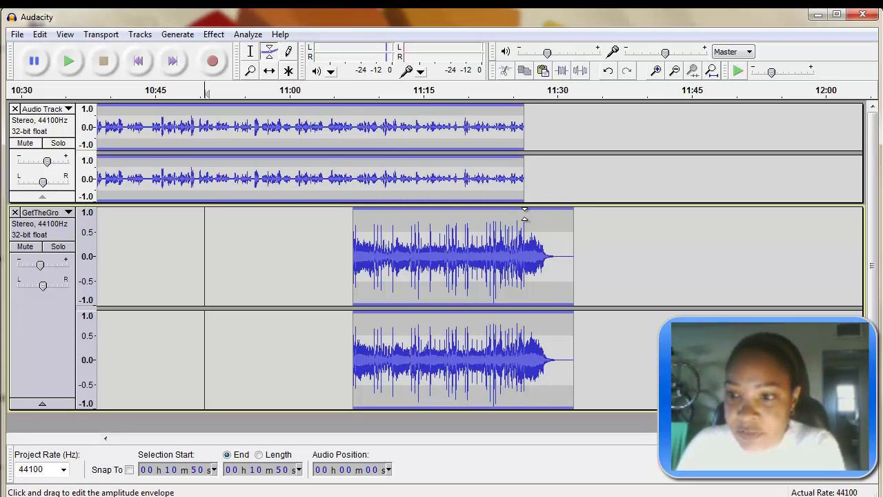
pyautogui.moveTo(522, 207); pyautogui.dragTo(523, 205)
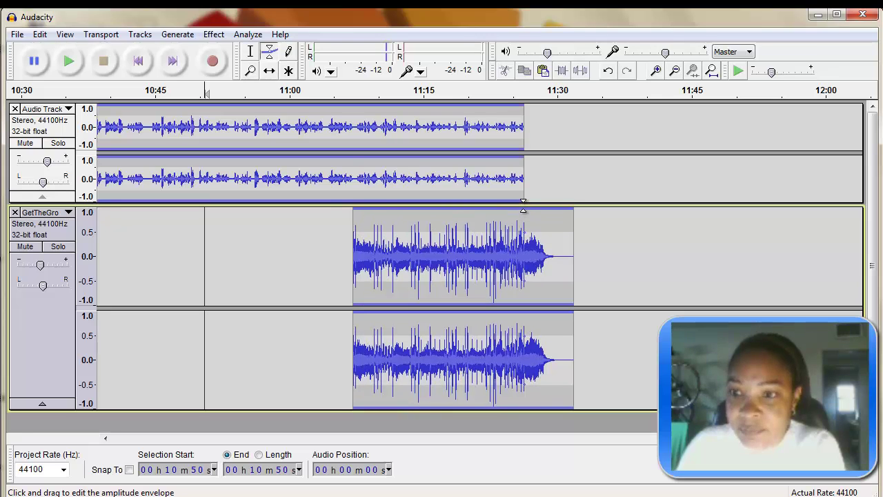
pyautogui.click(522, 203)
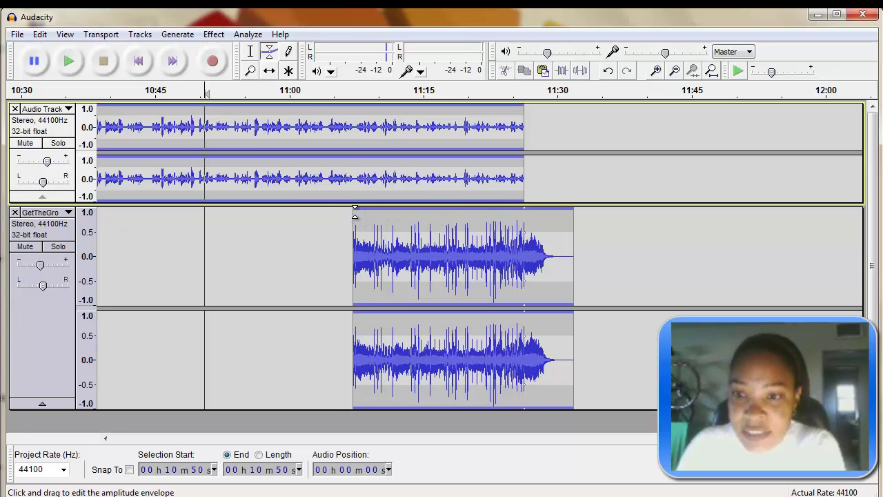
pyautogui.moveTo(354, 211); pyautogui.dragTo(355, 253)
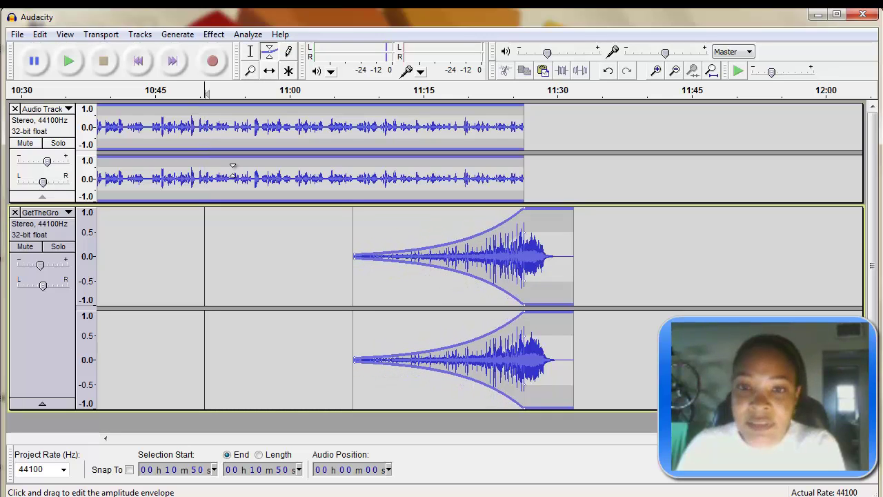
# Play back the mix from 11:03 to check the outro music's fade-in under the voice track
pyautogui.click(250, 52)
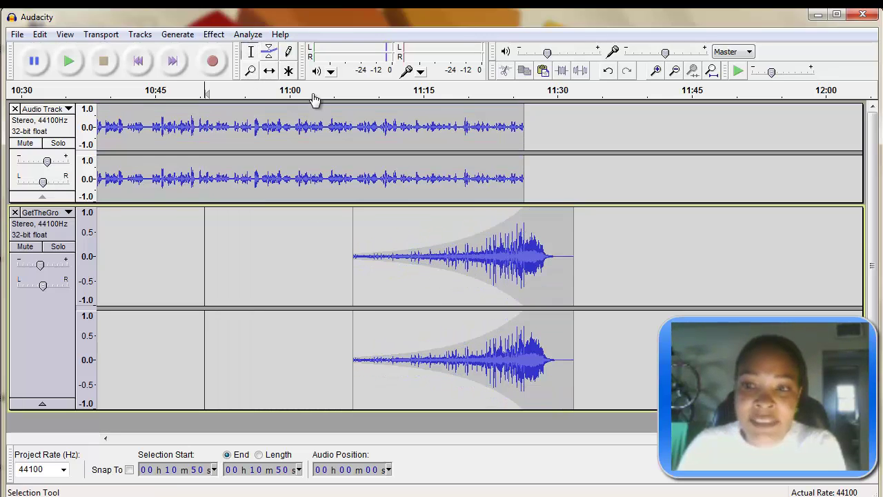
pyautogui.click(324, 127)
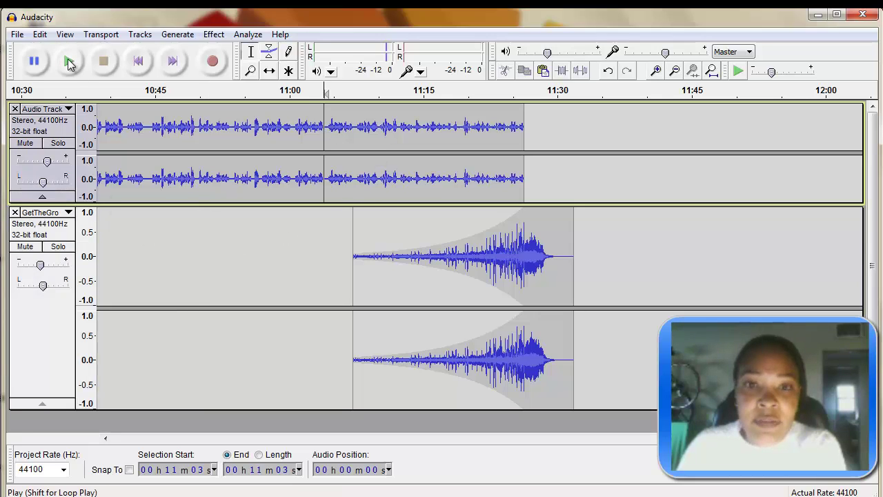
pyautogui.click(69, 62)
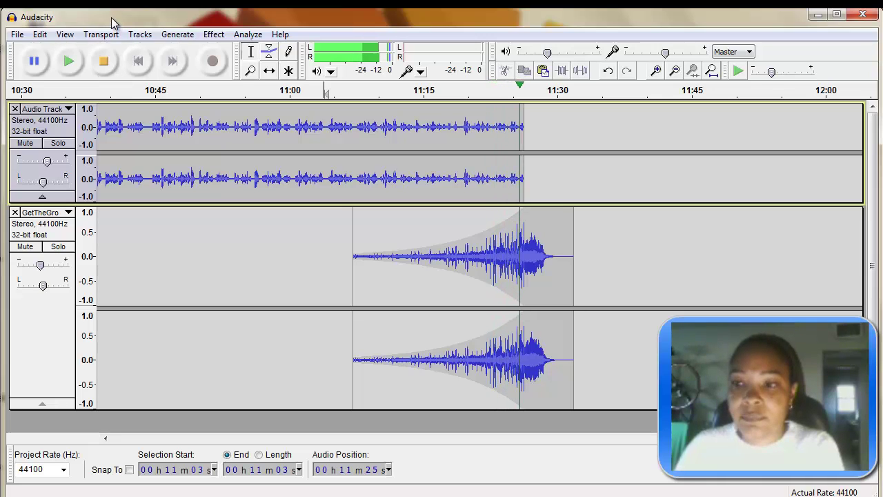
pyautogui.click(103, 61)
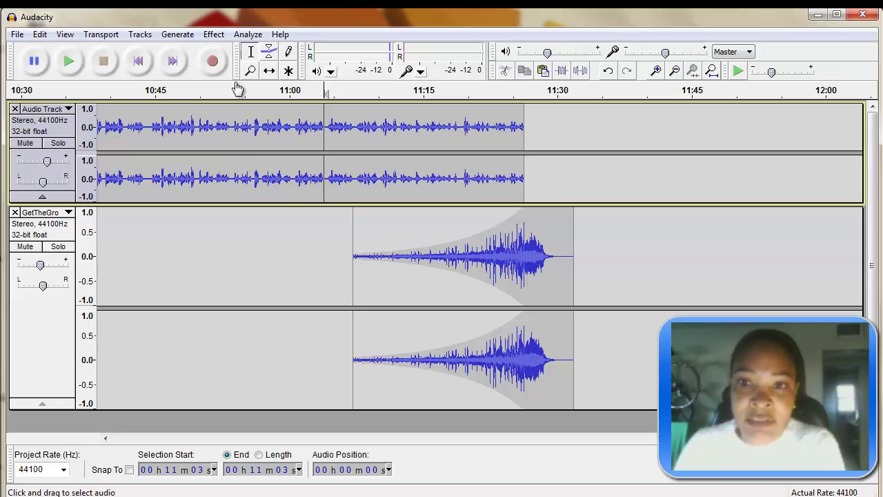
# Delete the silent tail of the outro music from 11:29 to 11:31
pyautogui.click(252, 55)
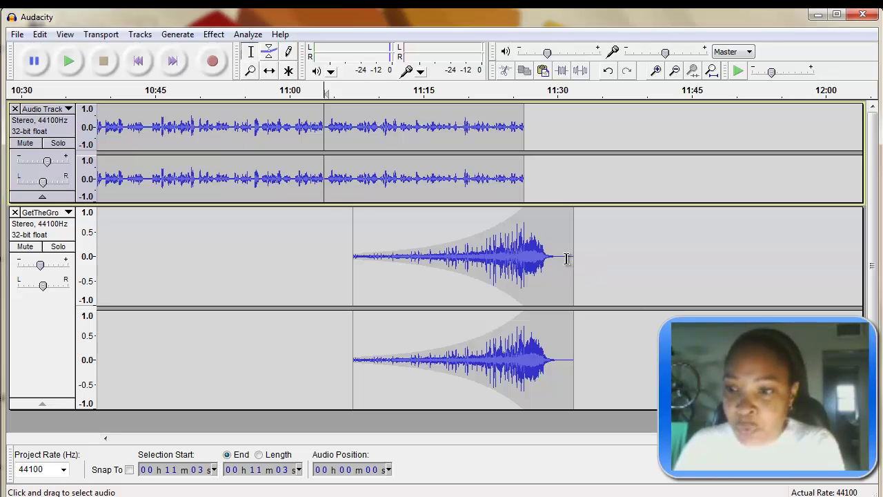
pyautogui.moveTo(556, 258); pyautogui.dragTo(573, 258)
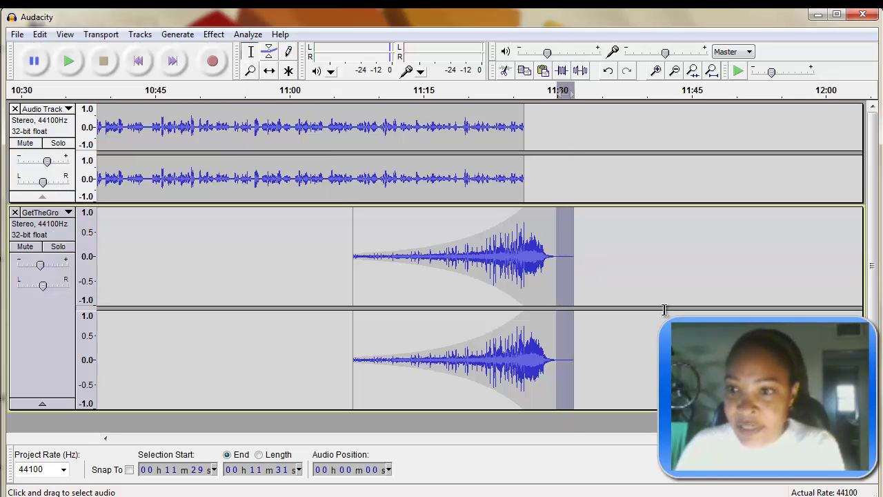
pyautogui.press('Delete')
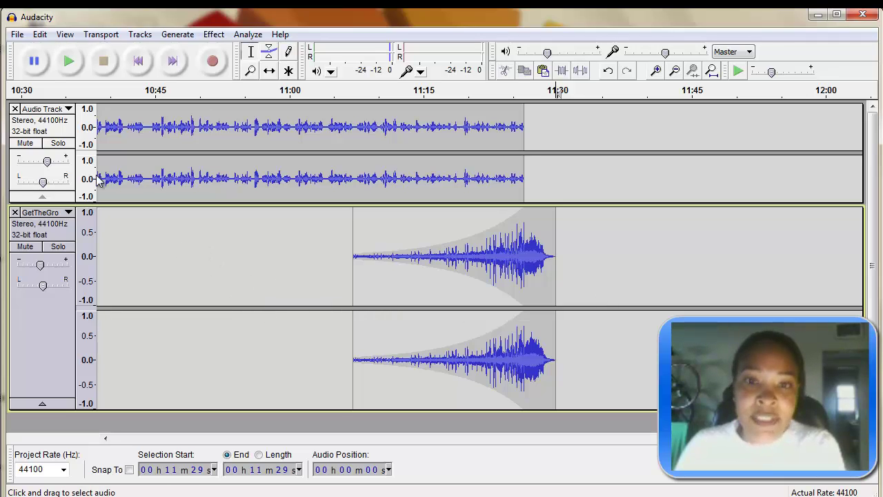
# Export the project to the Podcasts folder as an MP3 file named enh295m1w6s13x
pyautogui.click(17, 35)
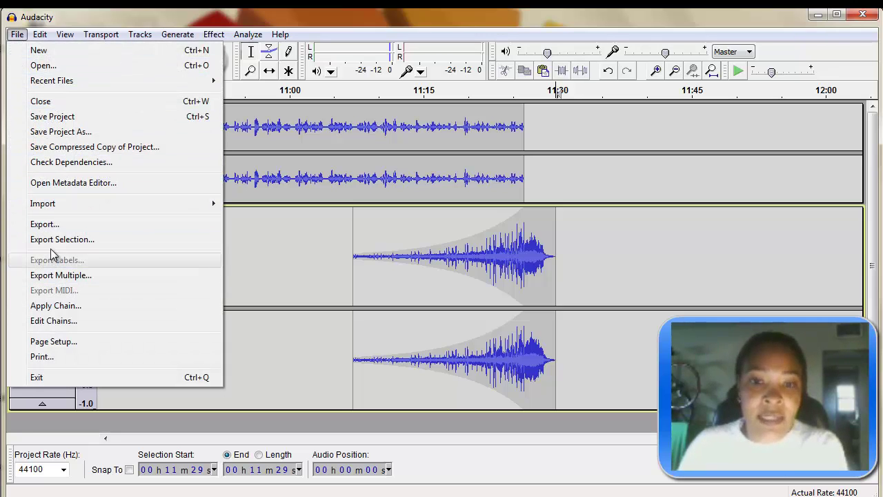
pyautogui.click(48, 226)
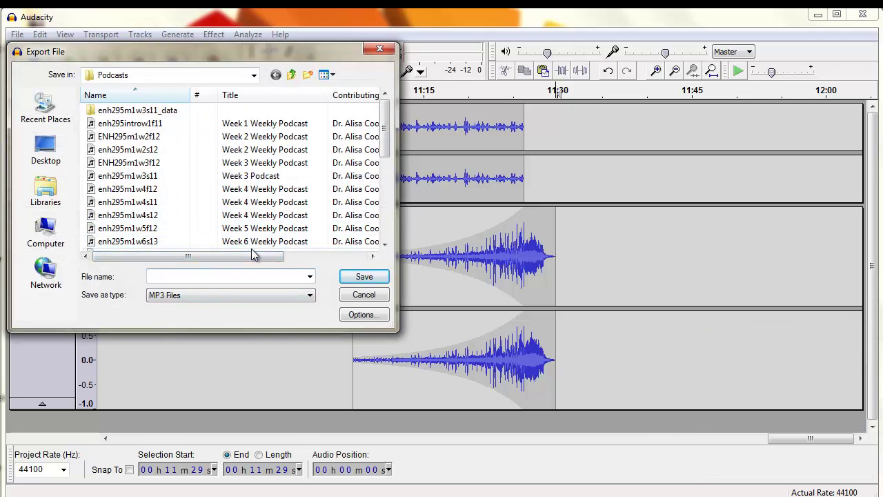
pyautogui.write('enh29')
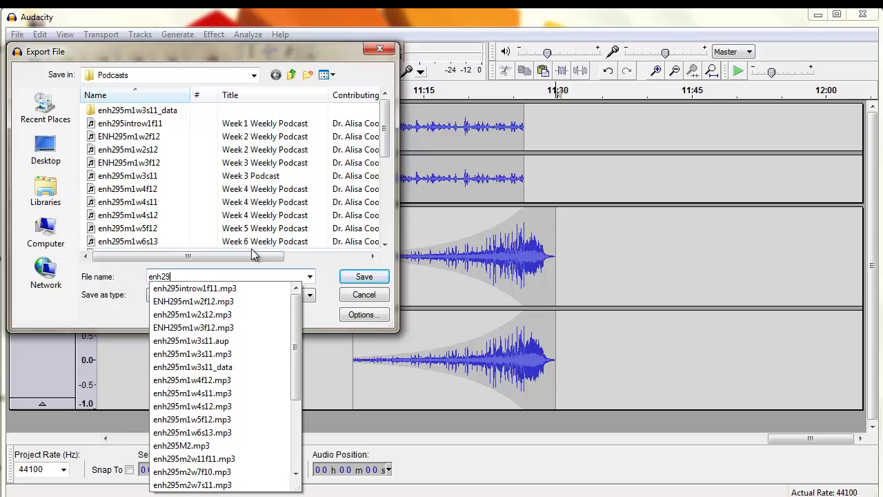
pyautogui.write('5m')
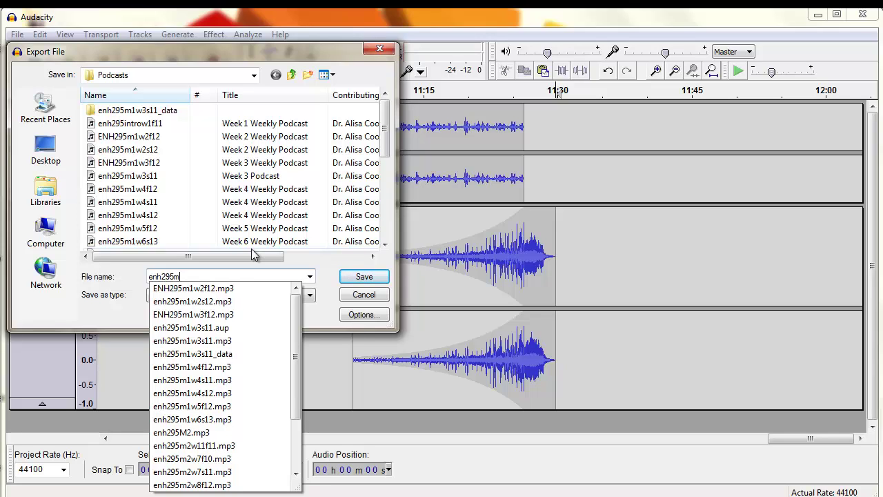
pyautogui.write('1')
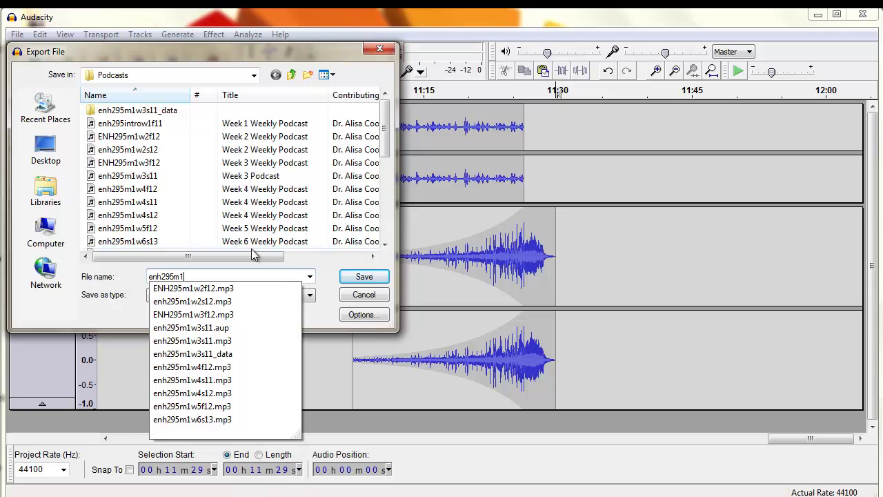
pyautogui.write('w6')
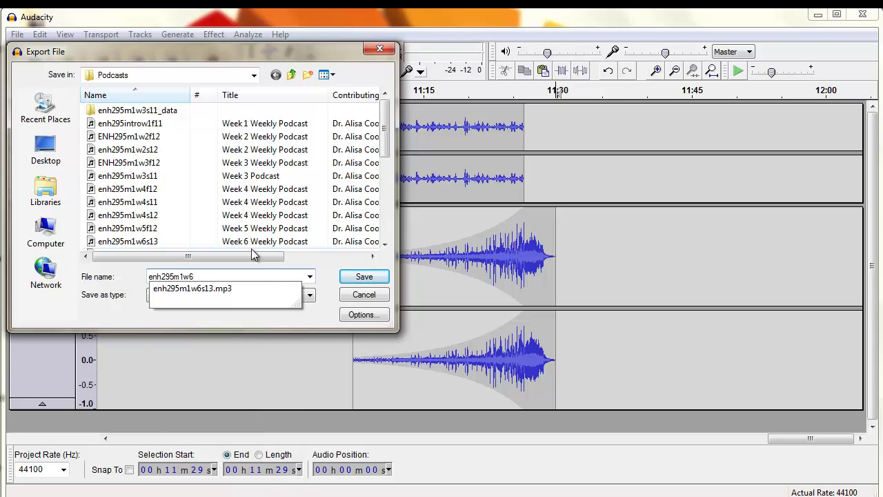
pyautogui.write('s13')
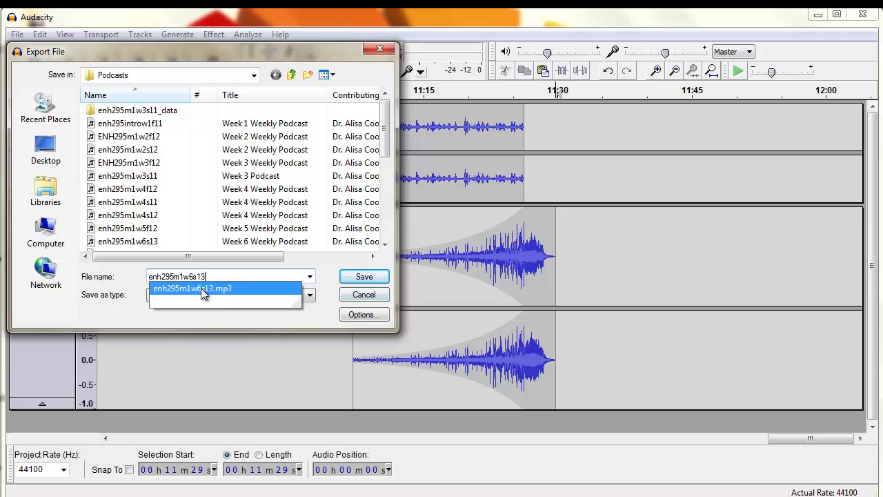
pyautogui.write('x')
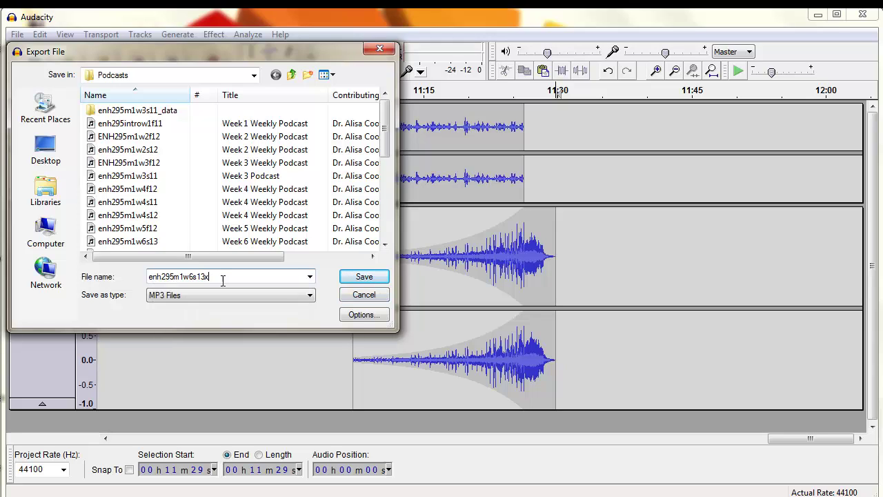
pyautogui.click(363, 277)
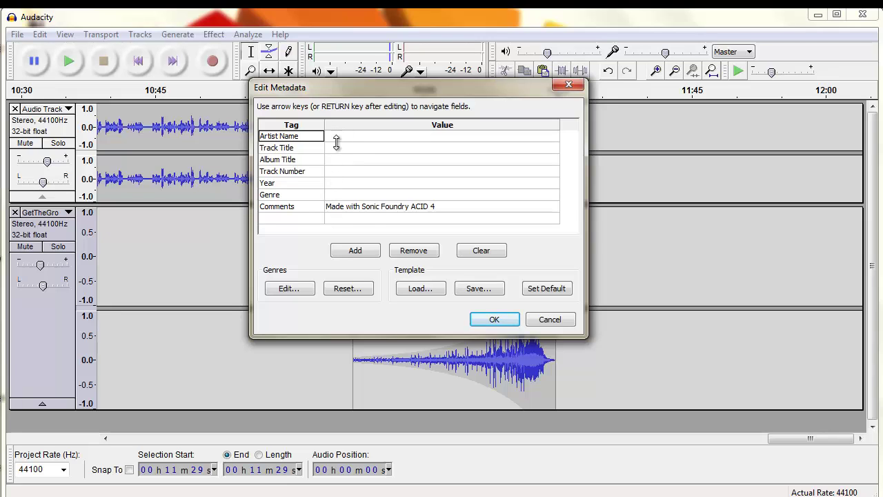
# Load the ENH295 metadata template for the export and set the track title to "Week 6 Weekly Podcast"
pyautogui.click(418, 288)
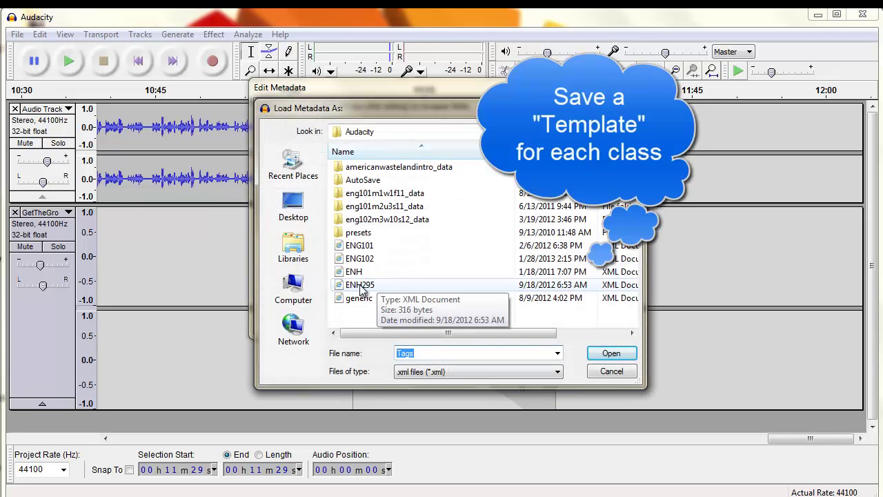
pyautogui.click(363, 288)
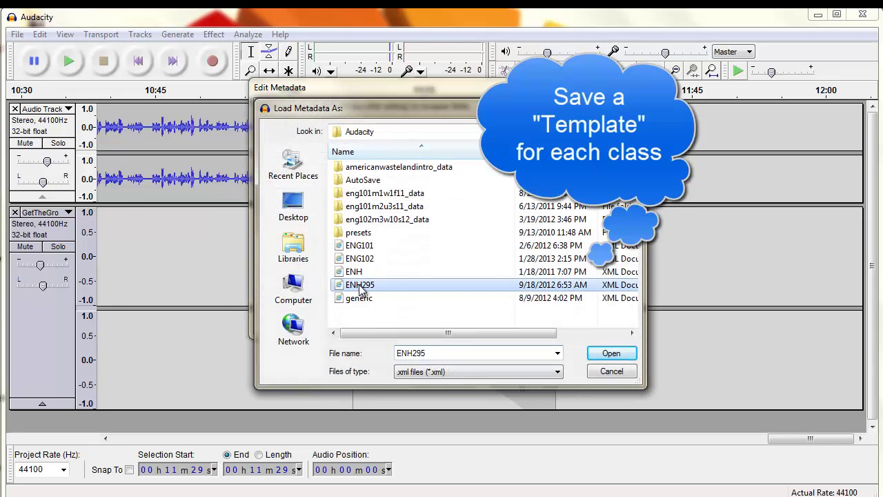
pyautogui.click(605, 353)
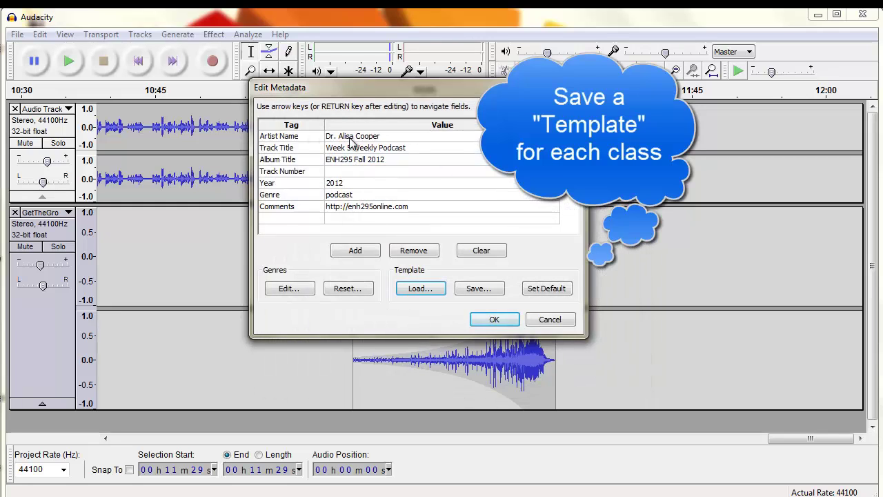
pyautogui.click(353, 149)
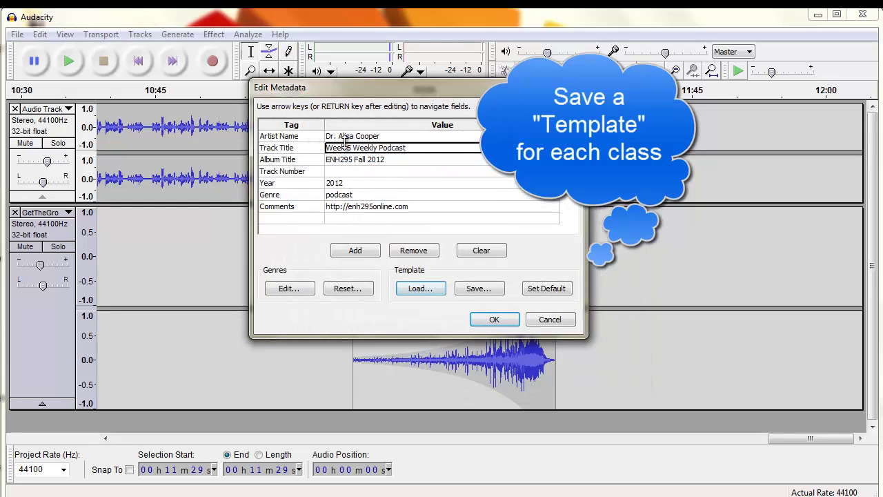
pyautogui.click(349, 149)
pyautogui.doubleClick(349, 149)
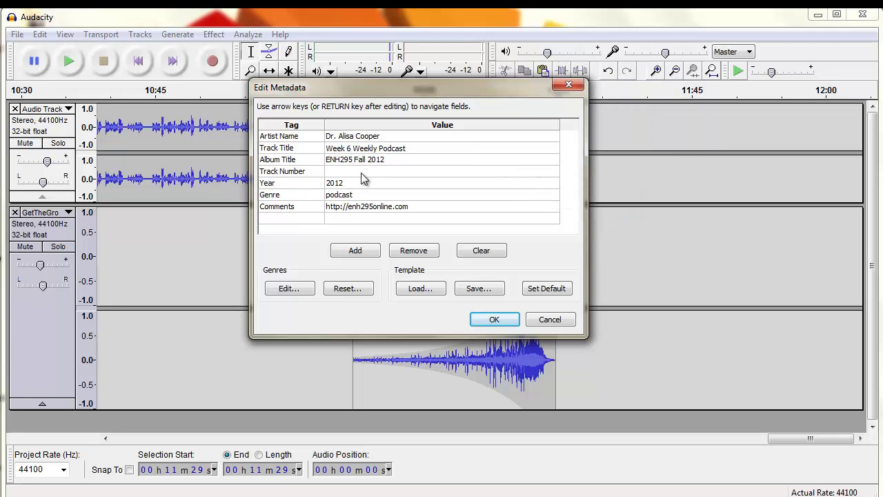
# Accept the metadata and the stereo mixdown to run the MP3 export, and stop it before the whole file is rendered
pyautogui.click(488, 320)
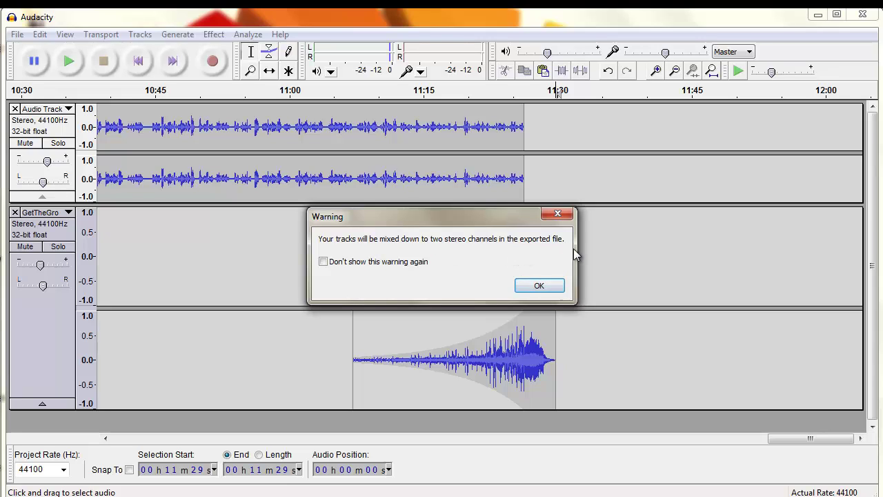
pyautogui.click(540, 287)
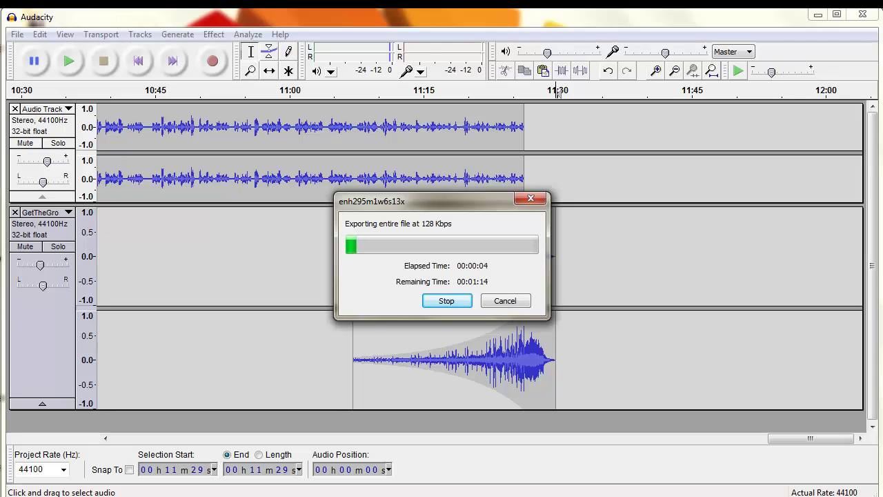
pyautogui.press('Escape')
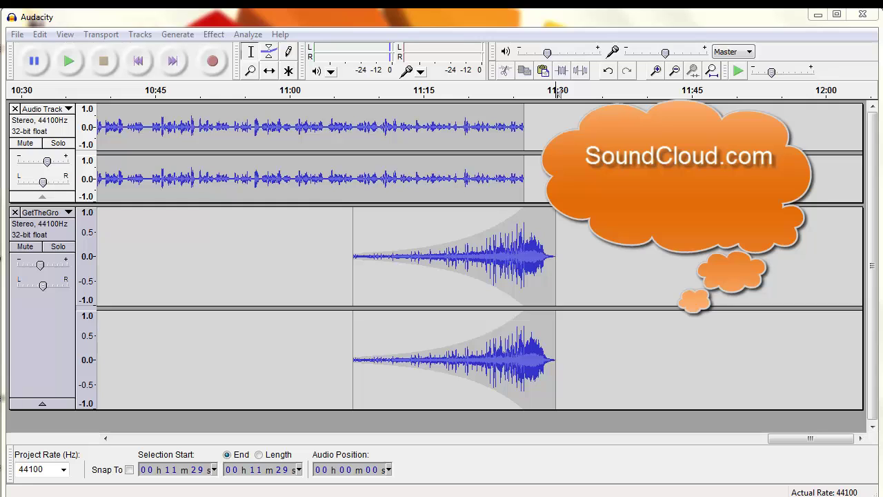
# Switch to SoundCloud in the browser and upload the enh295m1w6s13x file from the Podcasts folder
pyautogui.hotkey('alt', 'Tab')
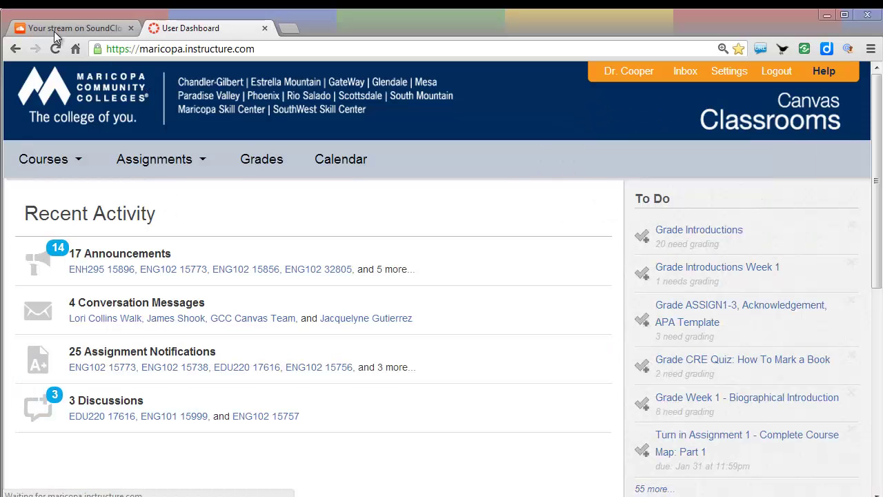
pyautogui.click(55, 33)
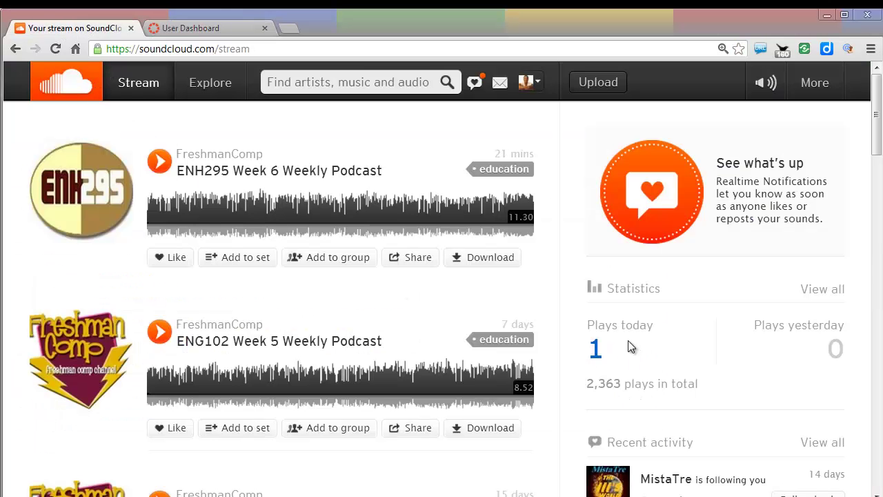
pyautogui.click(600, 87)
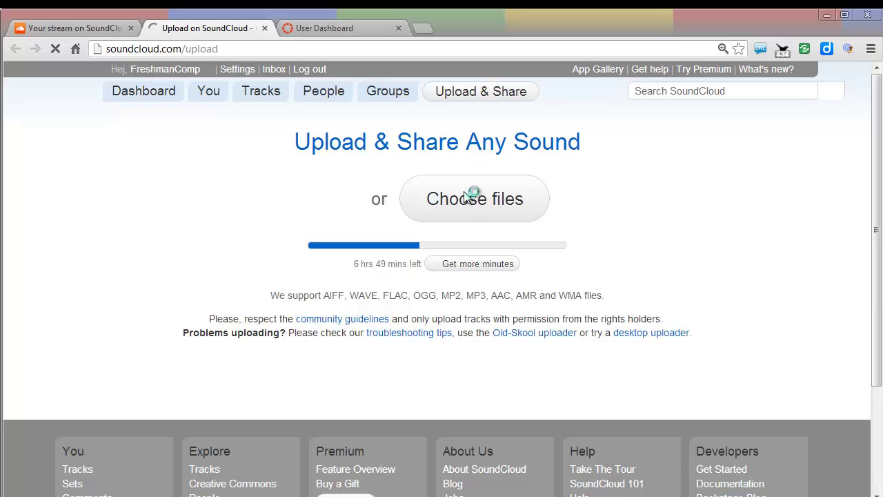
pyautogui.click(471, 205)
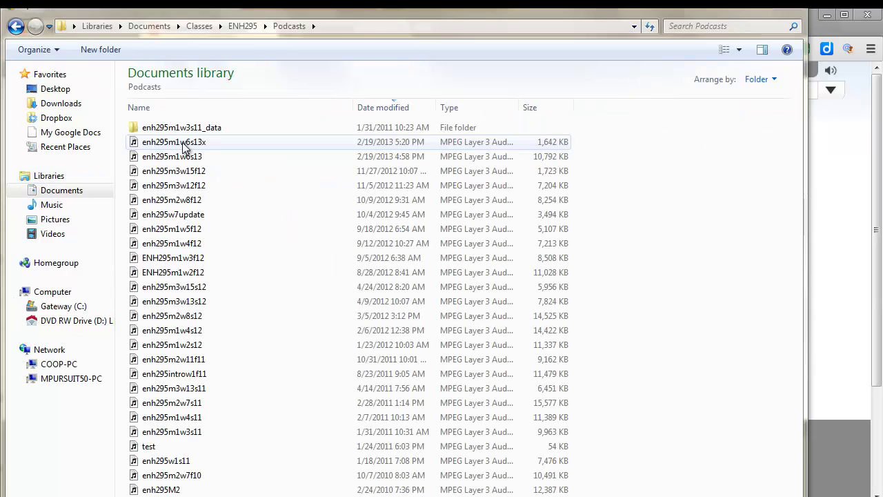
pyautogui.click(184, 145)
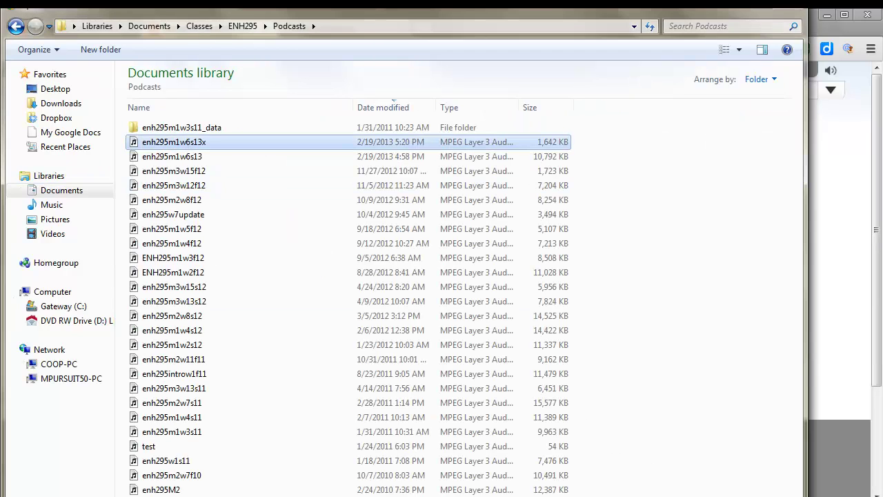
pyautogui.press('Return')
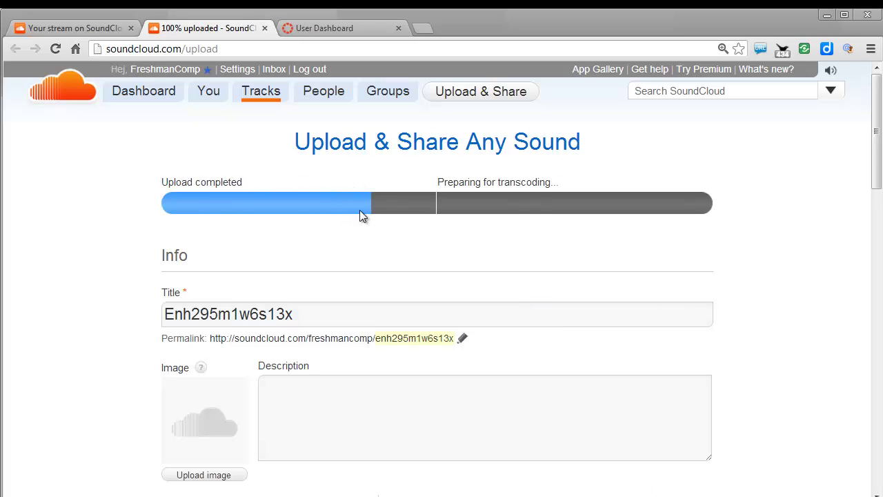
# Look through the uploaded track's info, privacy and sharing settings, and cancel the upload without saving
pyautogui.moveTo(293, 319); pyautogui.dragTo(204, 303)
pyautogui.scroll(-2, 703, 246)
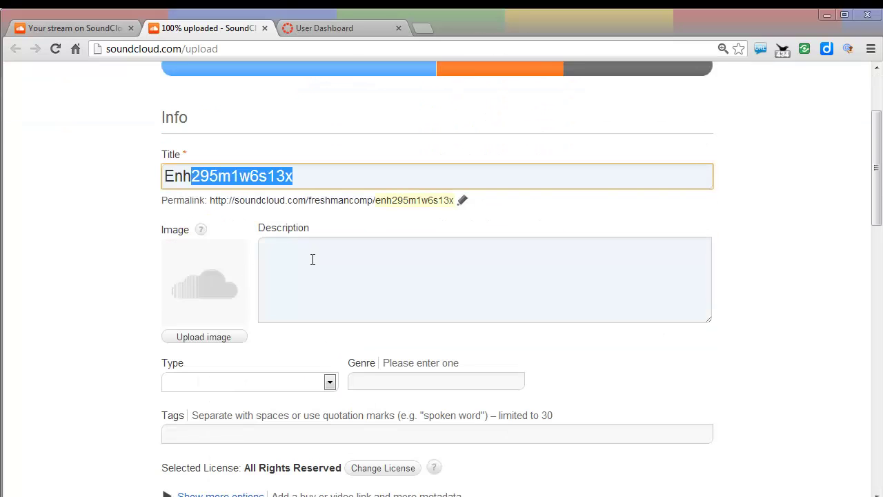
pyautogui.click(311, 258)
pyautogui.scroll(-6, 502, 238)
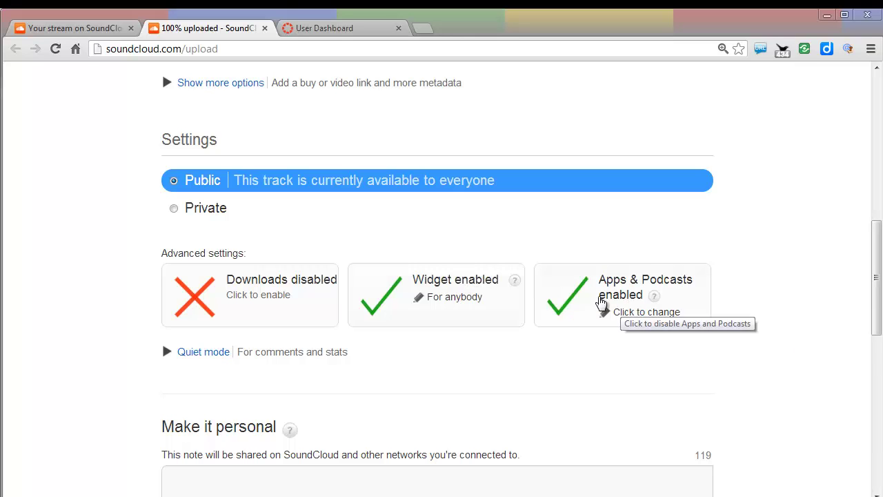
pyautogui.scroll(-6, 635, 308)
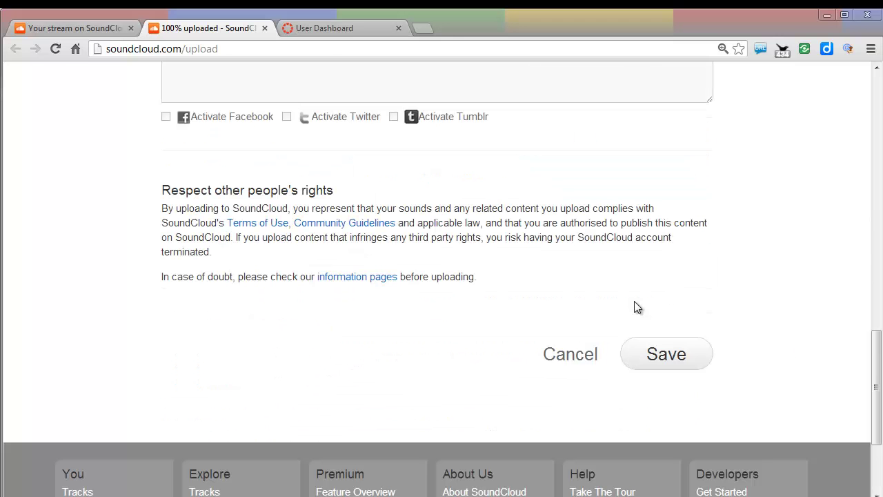
pyautogui.click(563, 360)
pyautogui.click(442, 293)
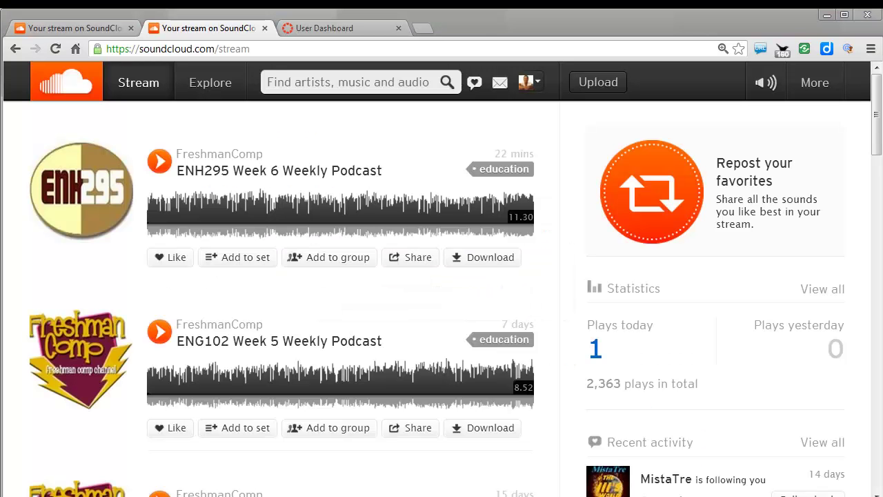
pyautogui.moveTo(131, 182)
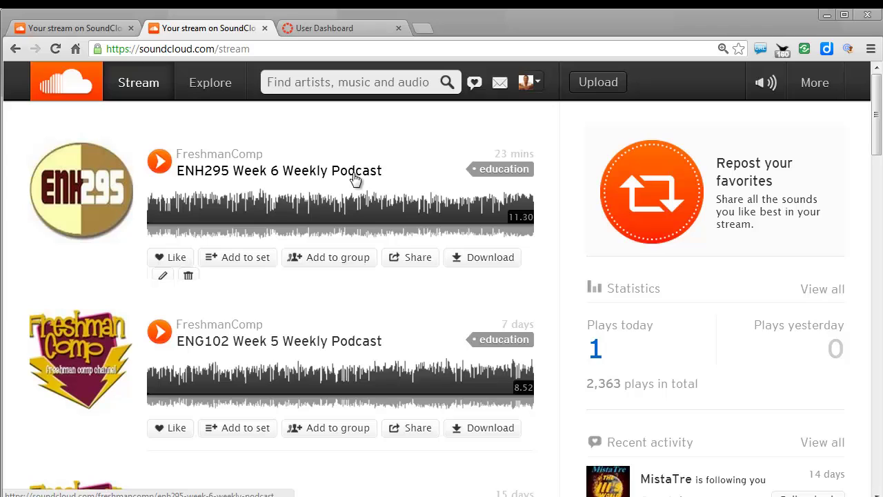
# Copy the widget embed code from the share options of the ENH295 Week 6 Weekly Podcast track
pyautogui.click(418, 261)
pyautogui.click(442, 420)
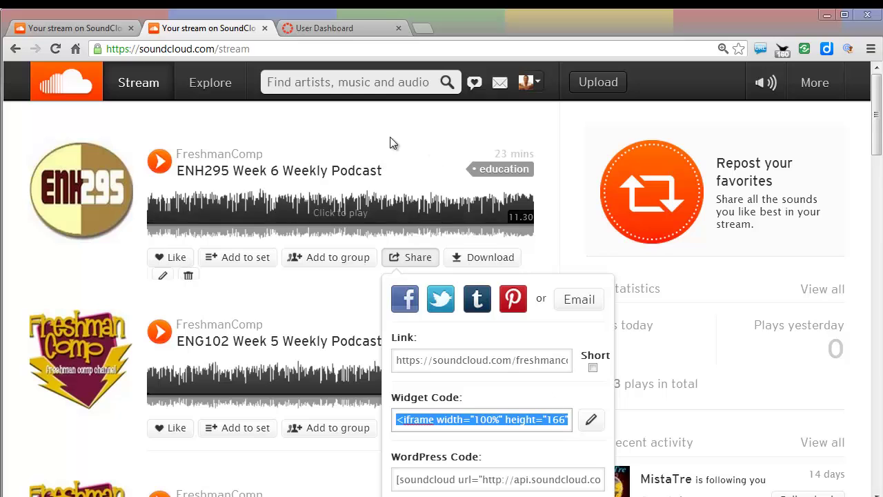
# Switch to Canvas in the browser and open the announcements of the GC 2013 SPRING-ENH295 15896 course
pyautogui.click(328, 30)
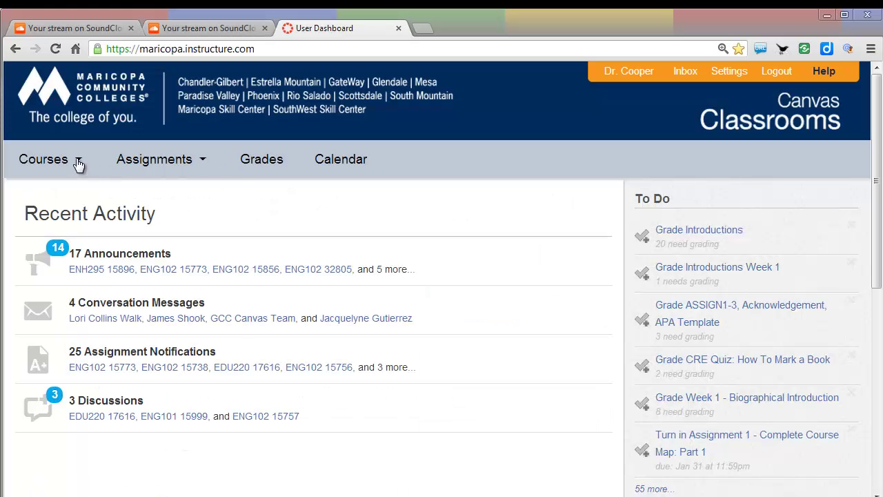
pyautogui.moveTo(76, 163)
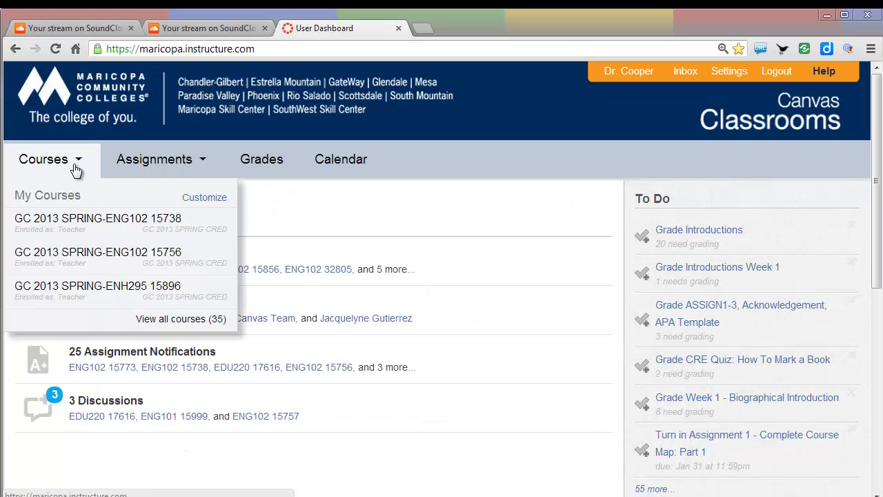
pyautogui.click(77, 287)
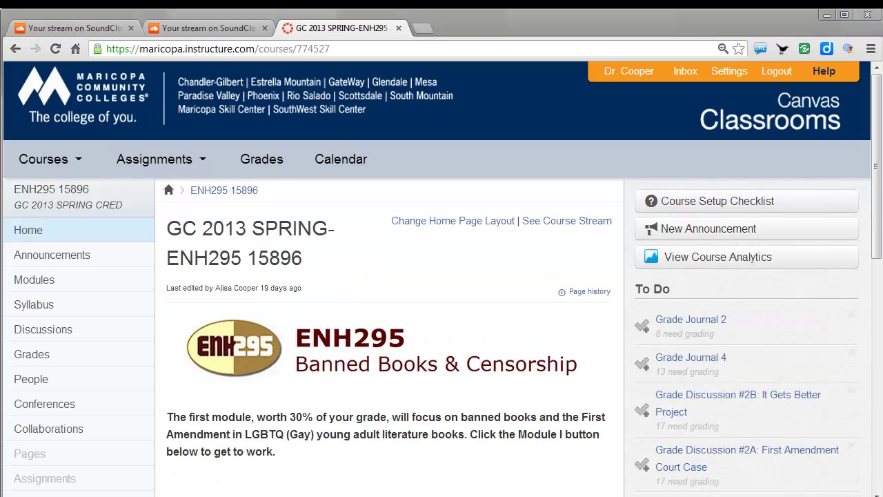
pyautogui.click(58, 260)
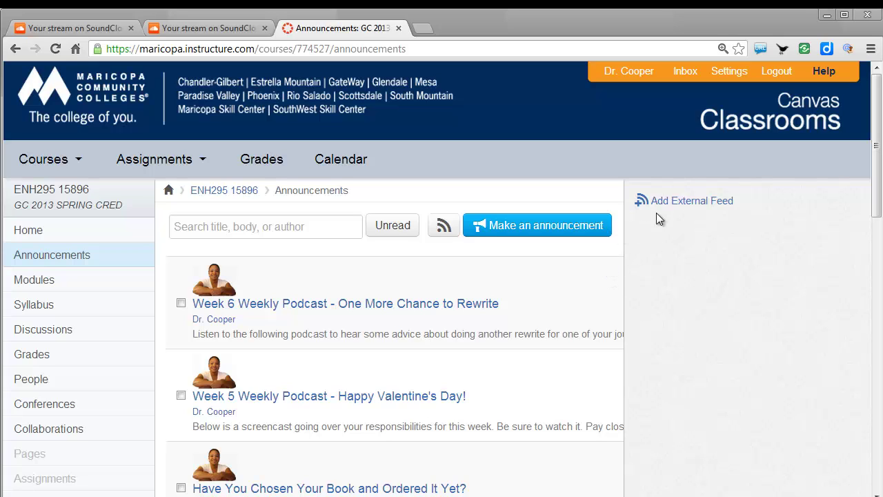
# Look through the course announcements and view the embedded player in "Week 6 Weekly Podcast - One More Chance to Rewrite"
pyautogui.click(446, 233)
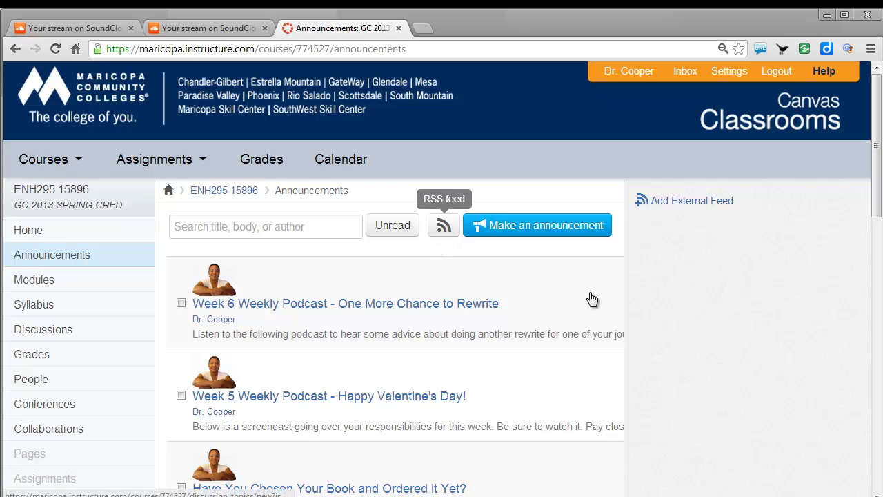
pyautogui.scroll(-2, 619, 193)
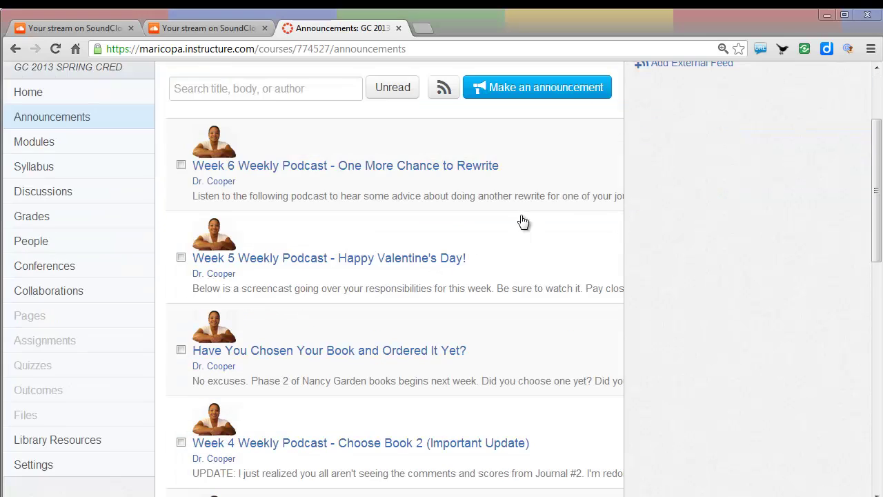
pyautogui.scroll(-4, 511, 220)
pyautogui.scroll(6, 495, 218)
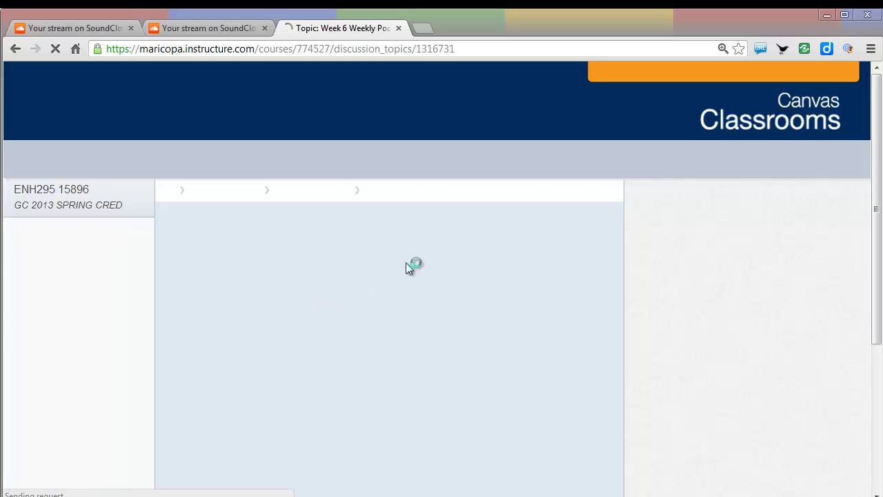
pyautogui.scroll(-2, 308, 247)
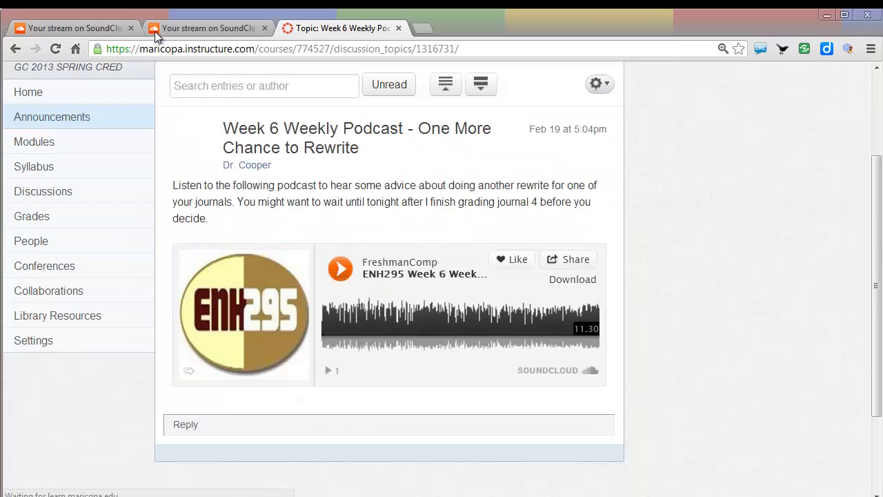
# Check the track's widget code in SoundCloud again, and return to the ENH295 announcements list in Canvas
pyautogui.click(175, 25)
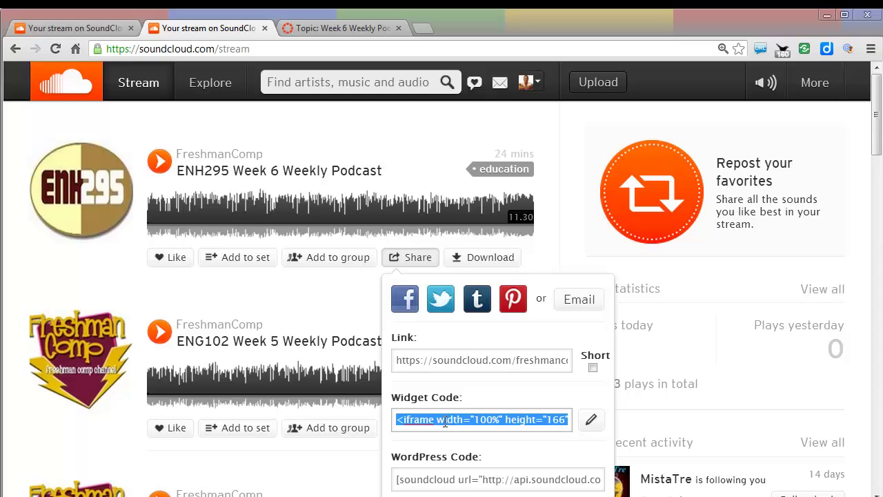
pyautogui.click(331, 27)
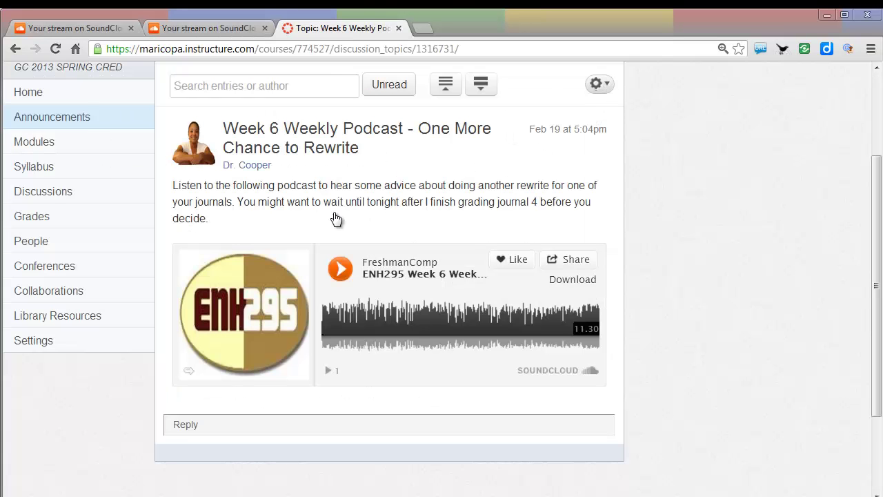
pyautogui.scroll(2, 386, 215)
pyautogui.hotkey('alt', 'Left')
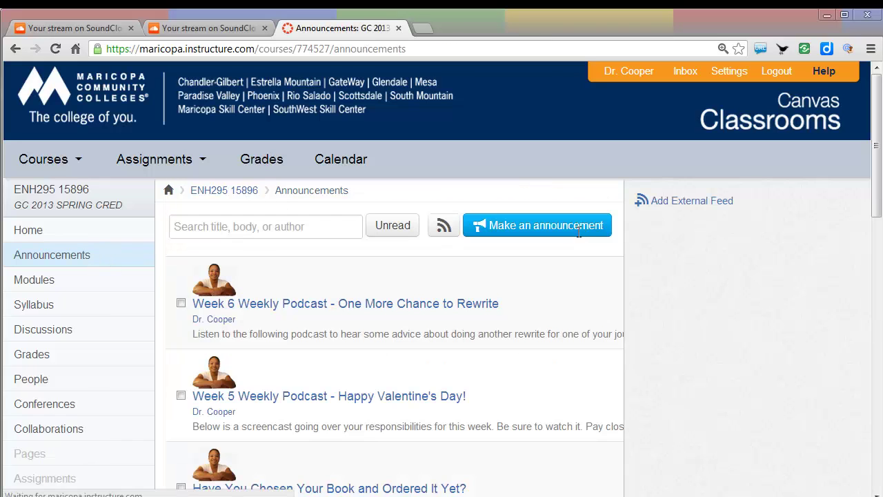
# Start a new announcement titled "Test", paste the SoundCloud iframe code into its HTML source, and return to the visual editor
pyautogui.click(558, 228)
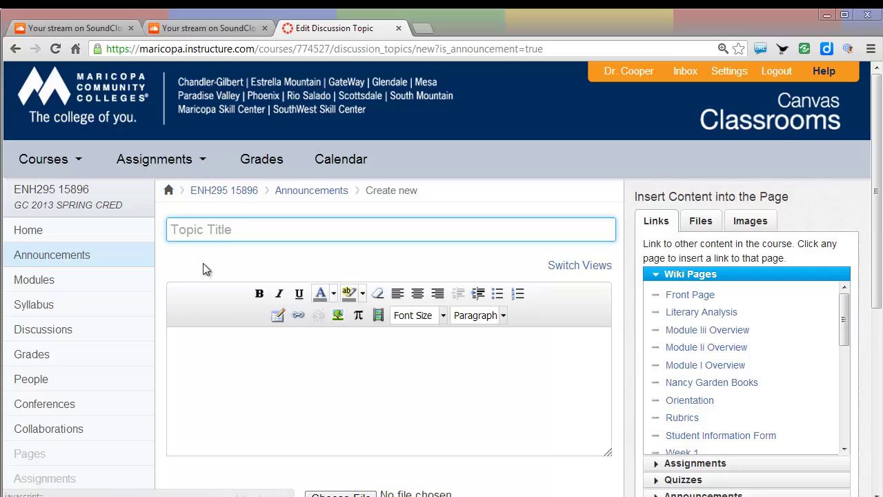
pyautogui.write('Test')
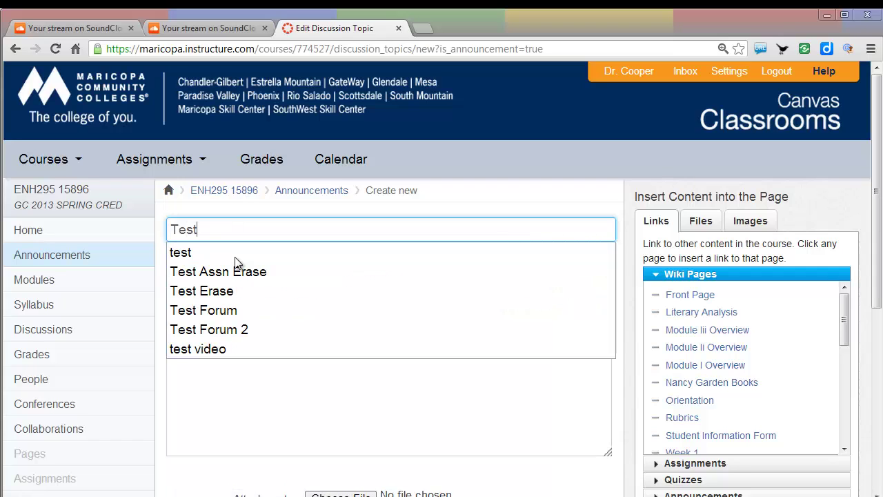
pyautogui.click(260, 393)
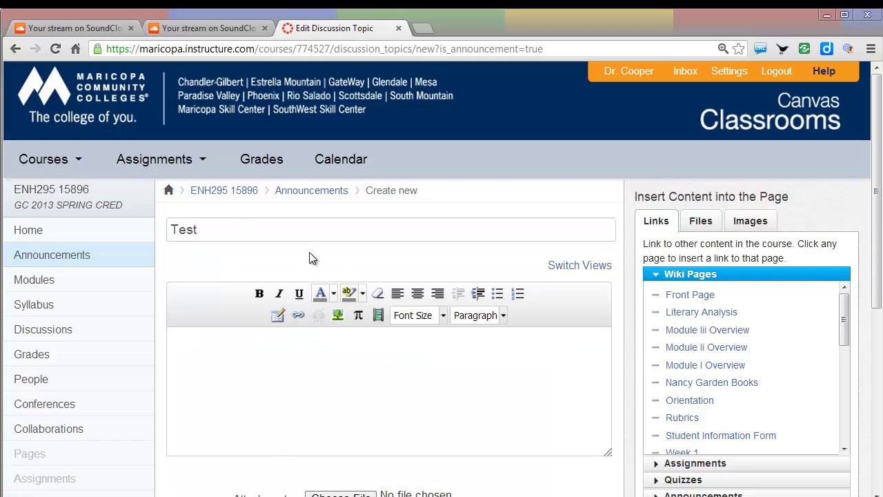
pyautogui.click(580, 266)
pyautogui.click(230, 313)
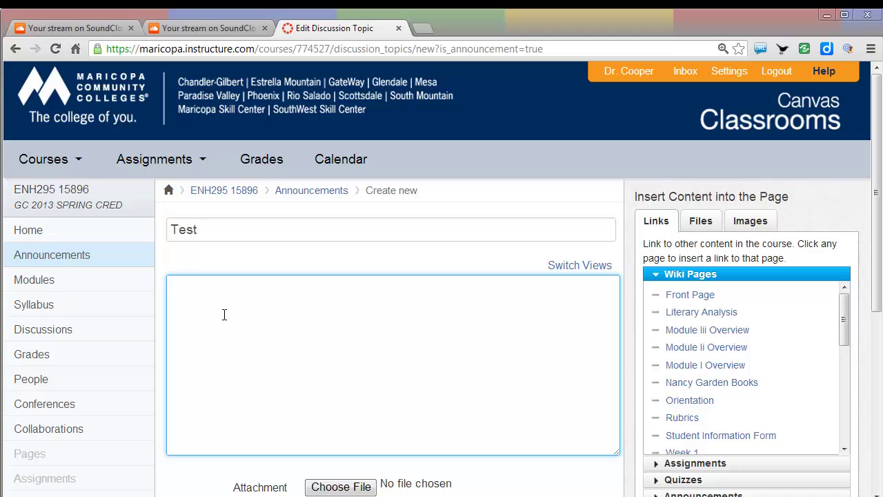
pyautogui.hotkey('ctrl', 'v')
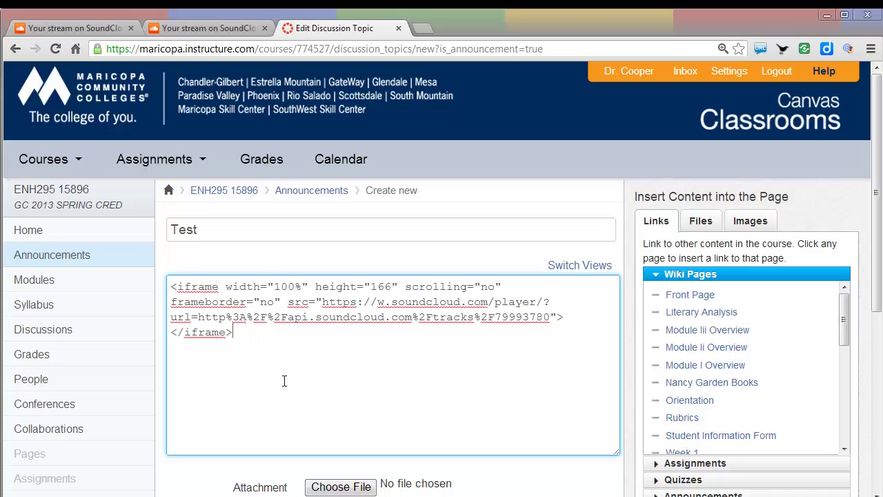
pyautogui.click(580, 267)
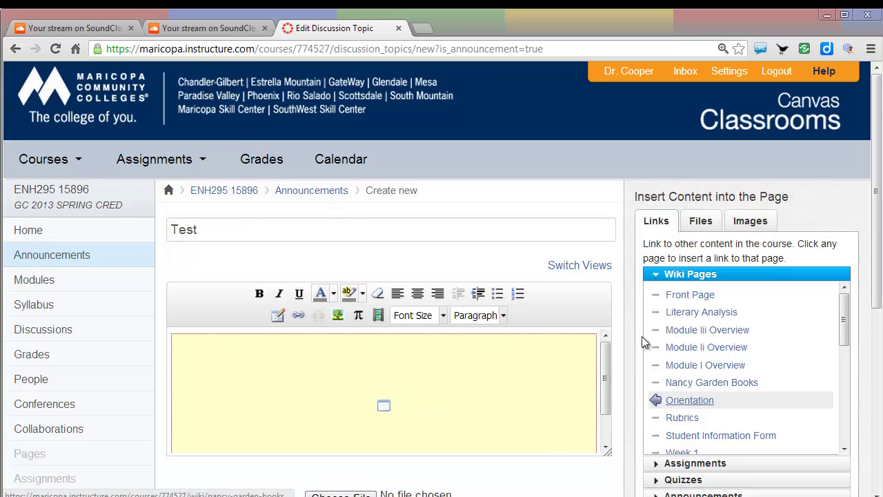
# Enlarge the message editor to fit the embedded player, review the posting options, and leave the announcement without saving
pyautogui.scroll(-1, 619, 294)
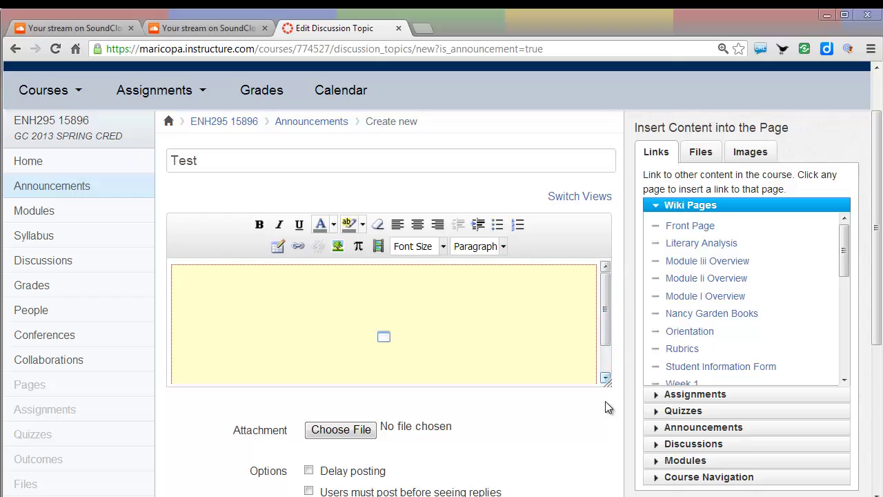
pyautogui.moveTo(607, 378); pyautogui.dragTo(612, 416)
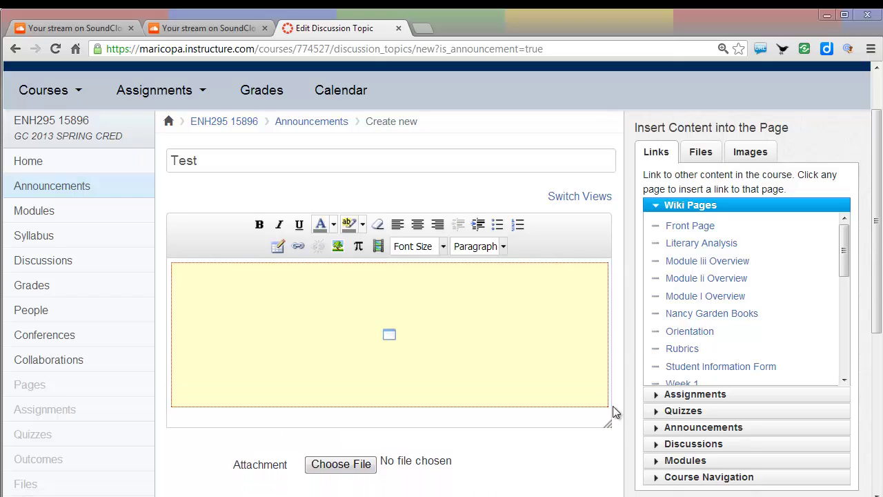
pyautogui.scroll(-3, 578, 454)
pyautogui.scroll(4, 495, 368)
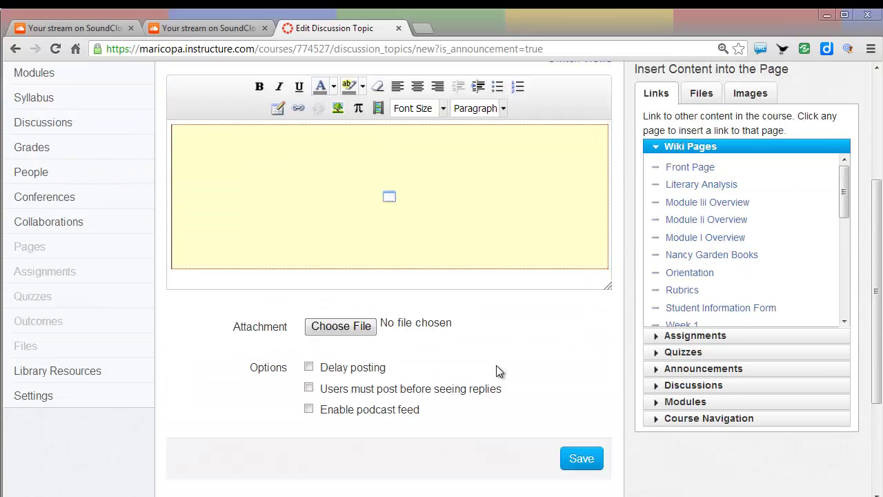
pyautogui.click(45, 256)
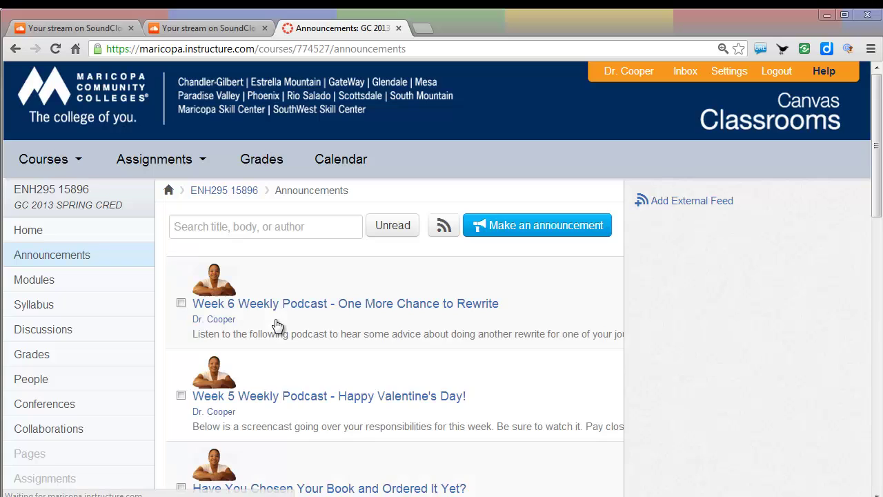
# View the SoundCloud player in the published Week 6 Weekly Podcast announcement, and return to the announcements list
pyautogui.click(276, 306)
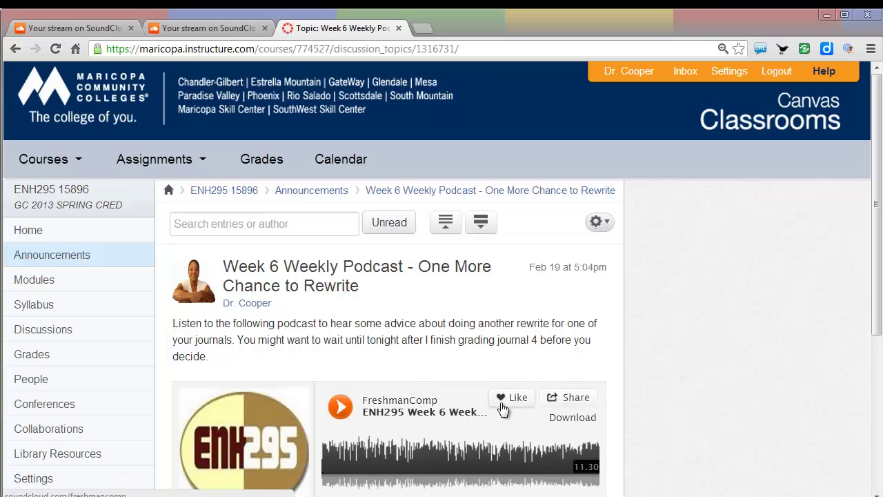
pyautogui.scroll(-1, 421, 321)
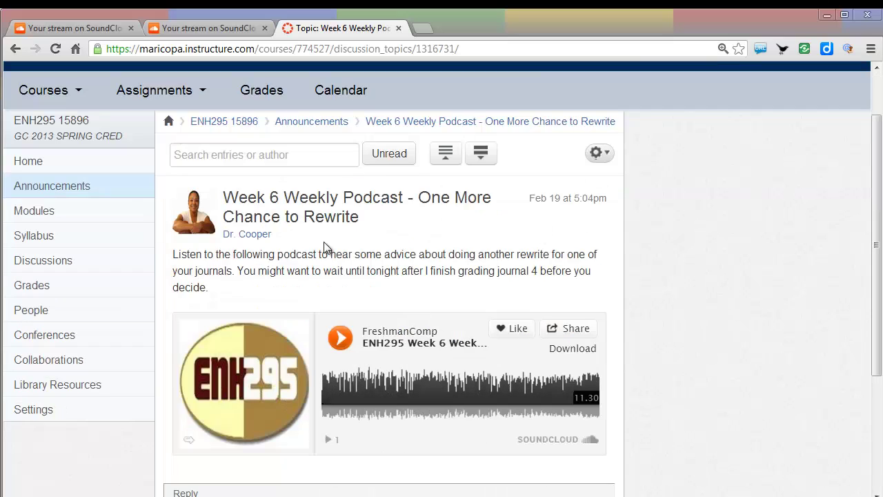
pyautogui.click(61, 195)
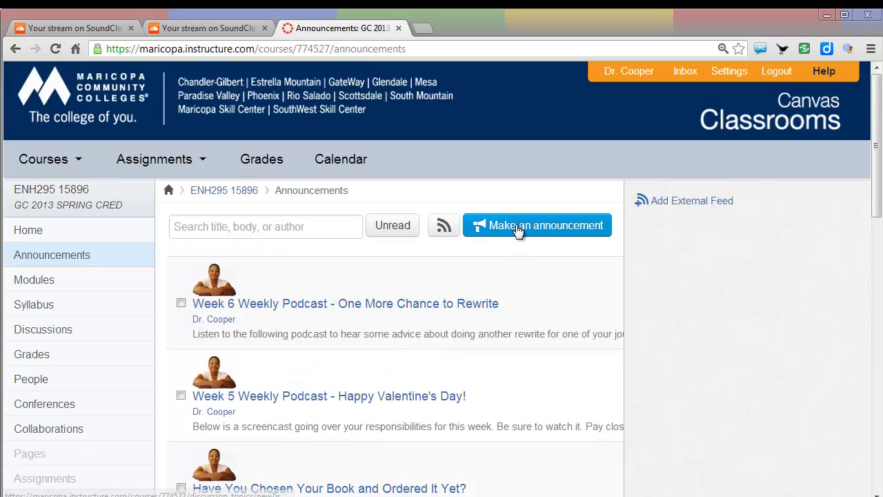
# Start another announcement, upload the enh295m1w6s13 audio file as a media comment in its body, and leave without saving
pyautogui.click(519, 230)
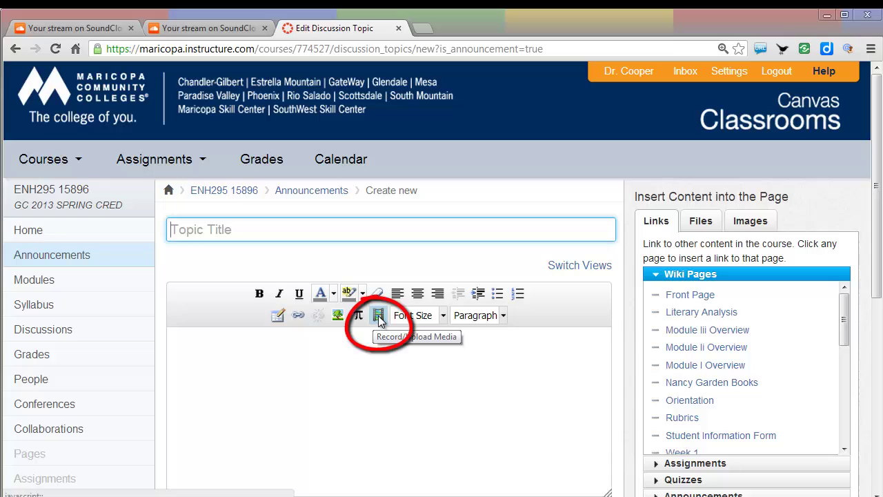
pyautogui.click(378, 315)
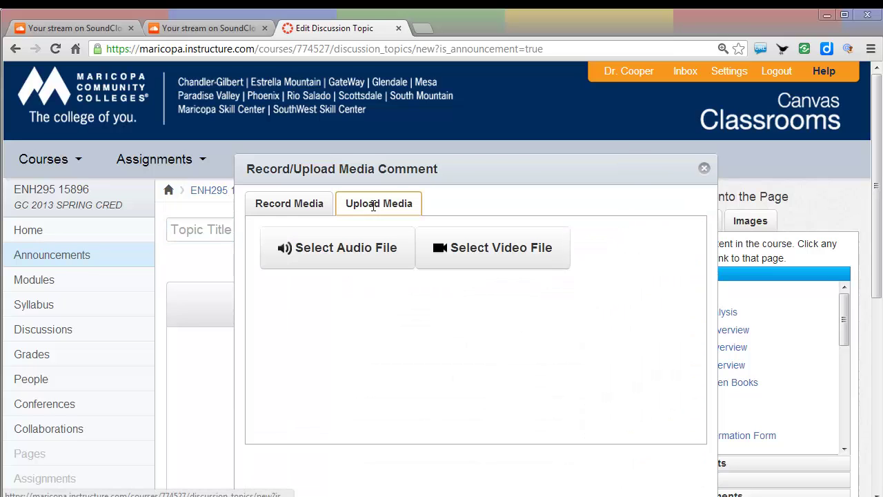
pyautogui.click(373, 204)
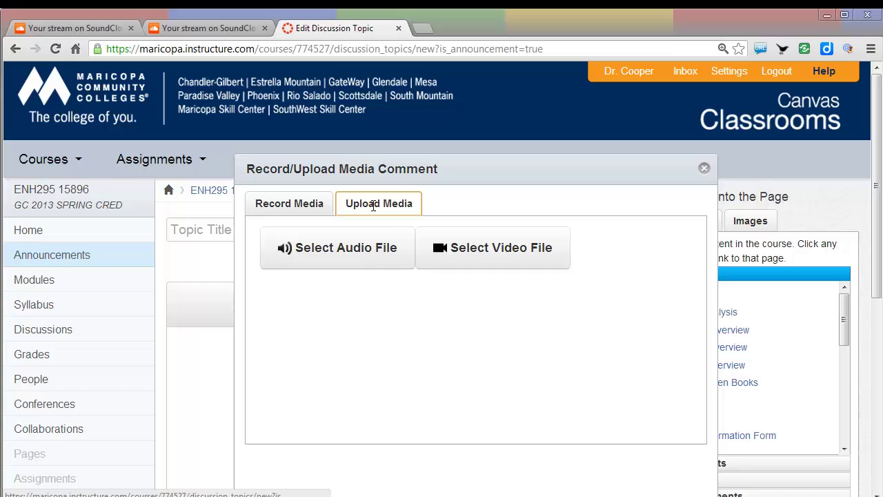
pyautogui.click(348, 248)
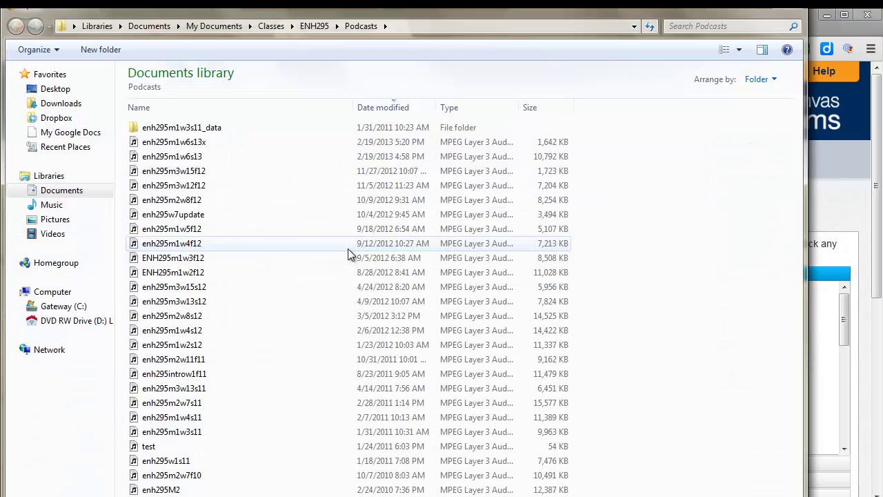
pyautogui.click(175, 158)
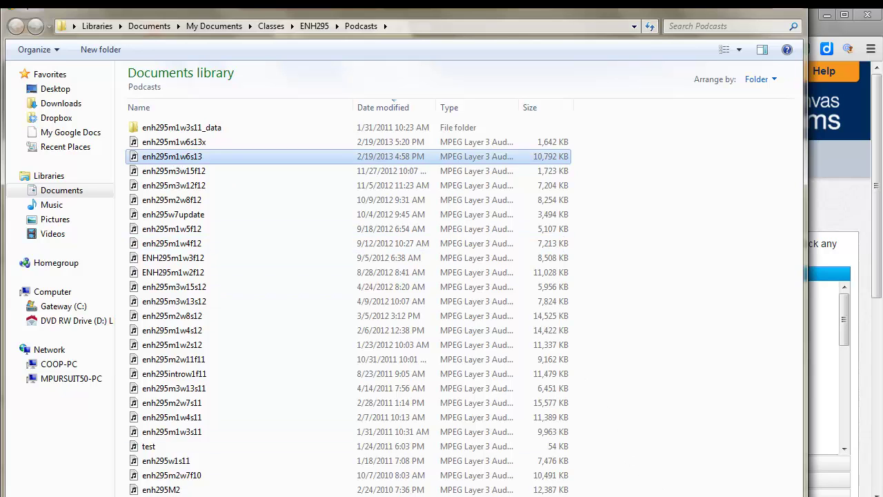
pyautogui.press('Return')
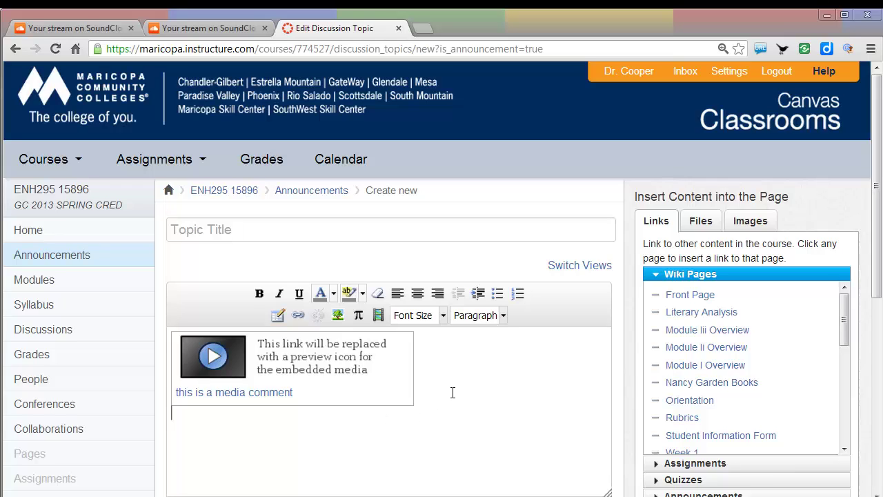
pyautogui.click(33, 260)
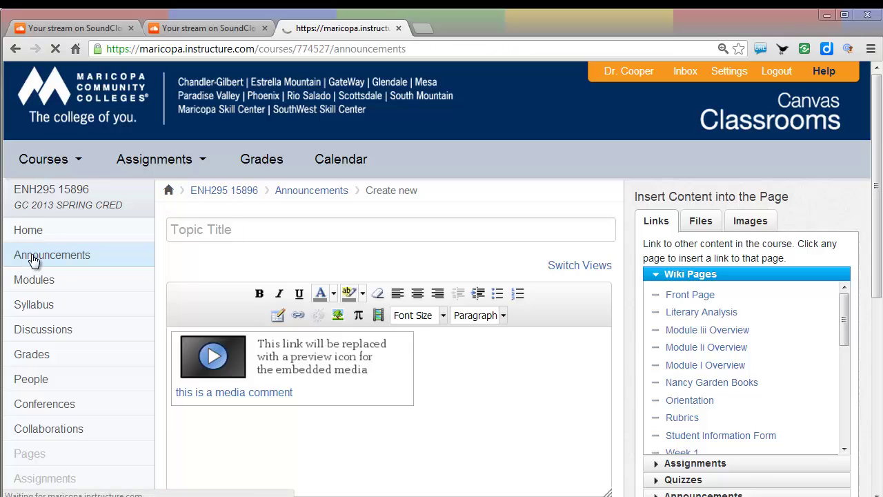